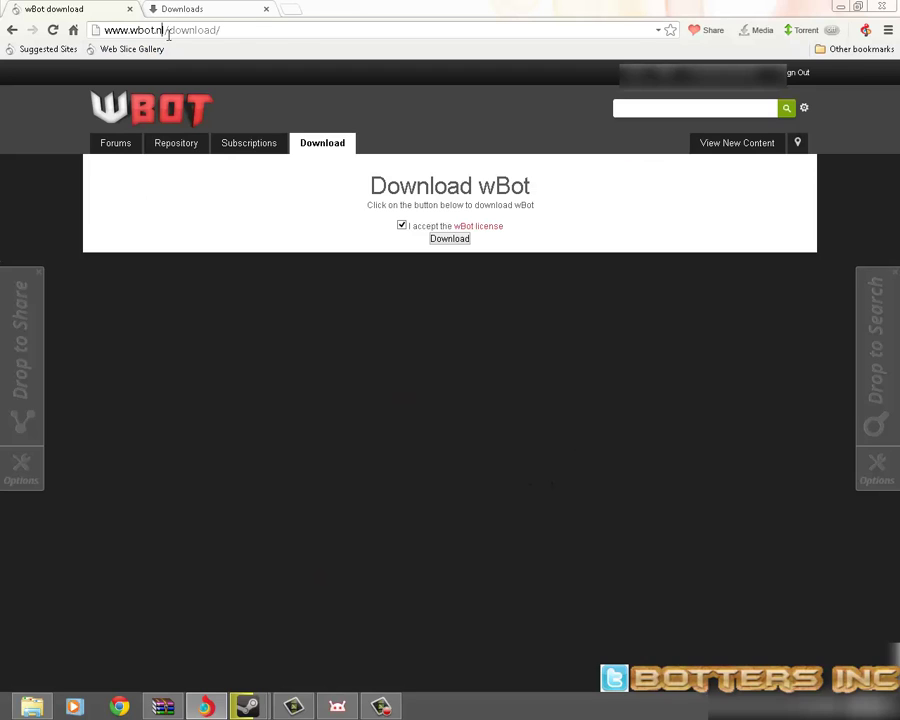
pyautogui.moveTo(166, 32); pyautogui.dragTo(310, 44)
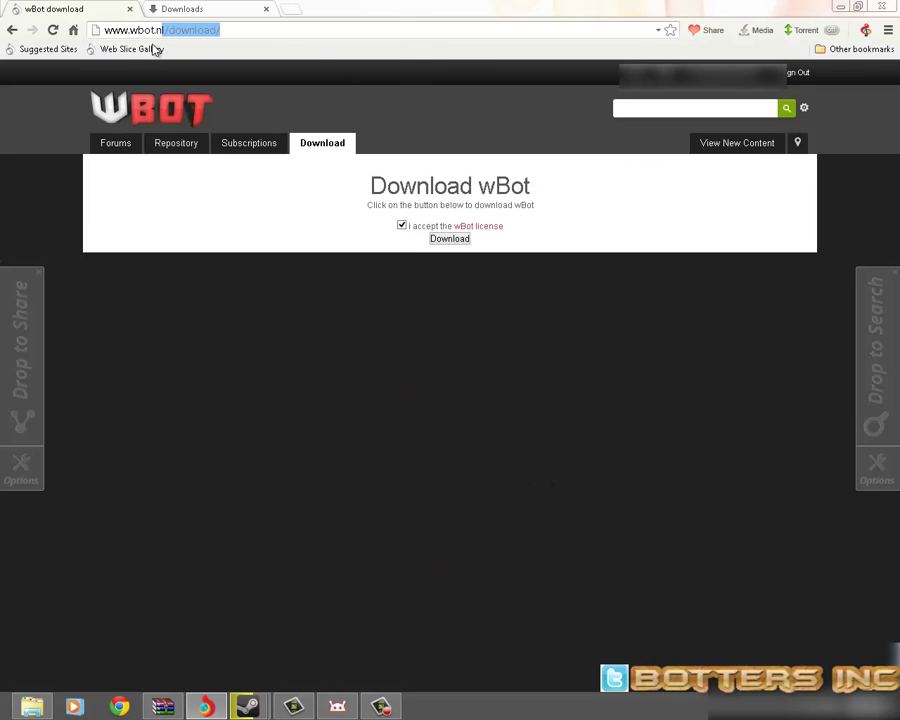
pyautogui.click(121, 30)
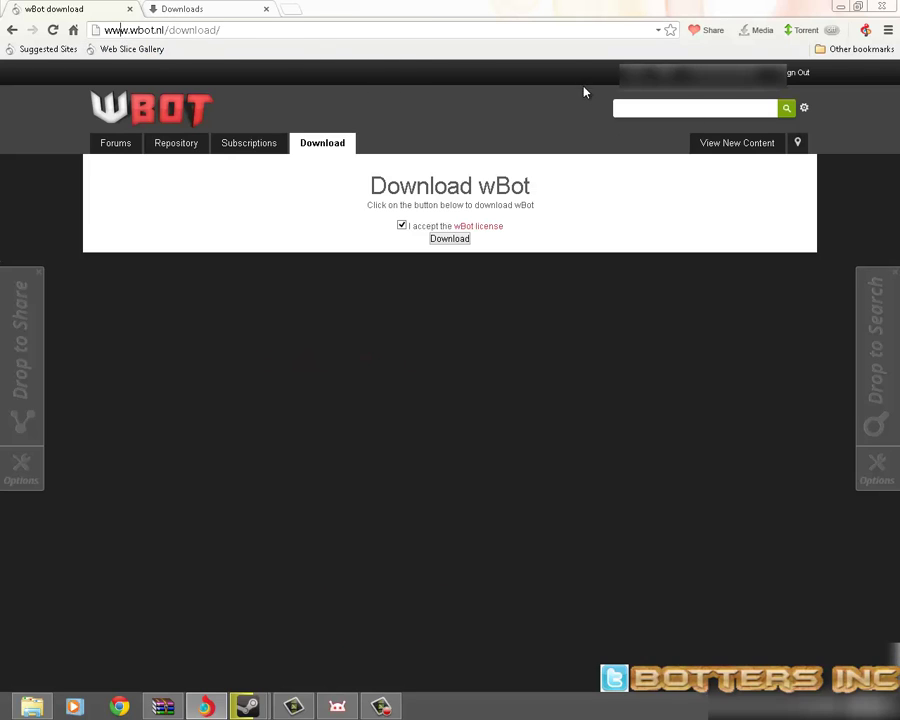
pyautogui.click(791, 75)
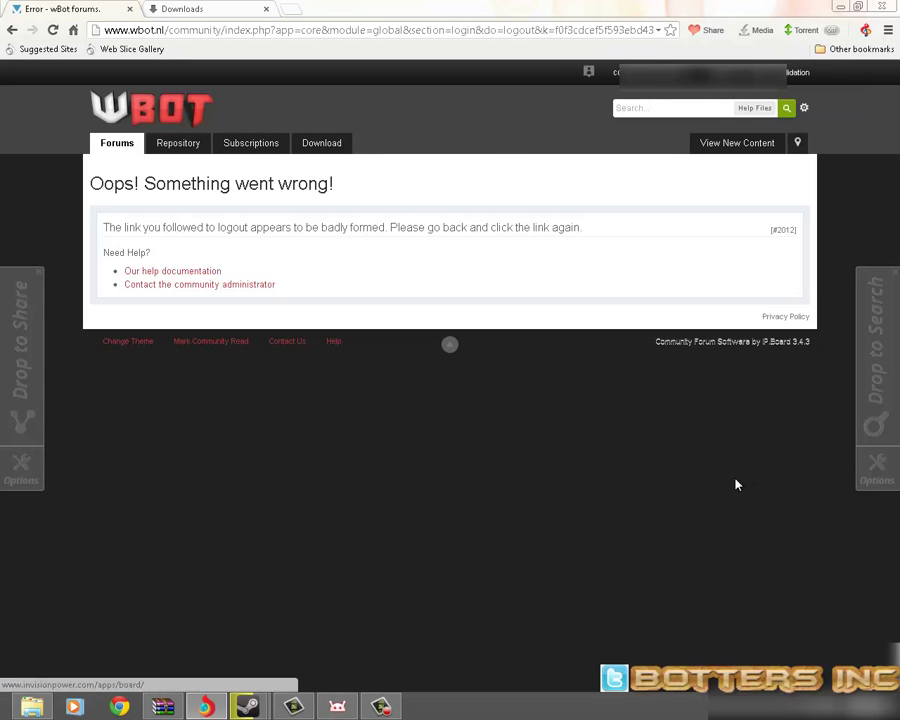
pyautogui.press('F5')
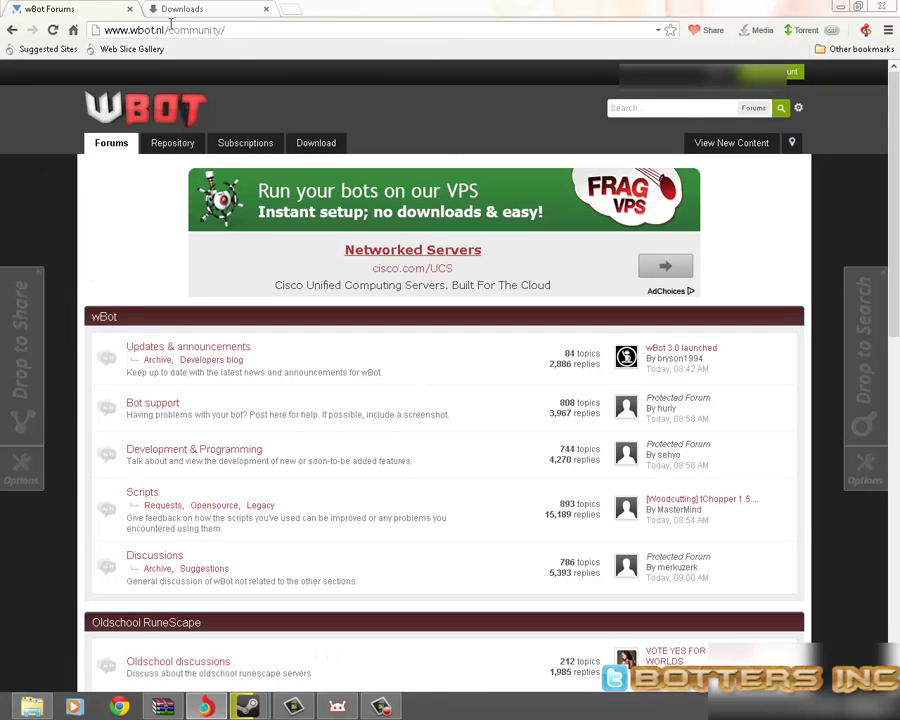
pyautogui.moveTo(164, 30); pyautogui.dragTo(338, 33)
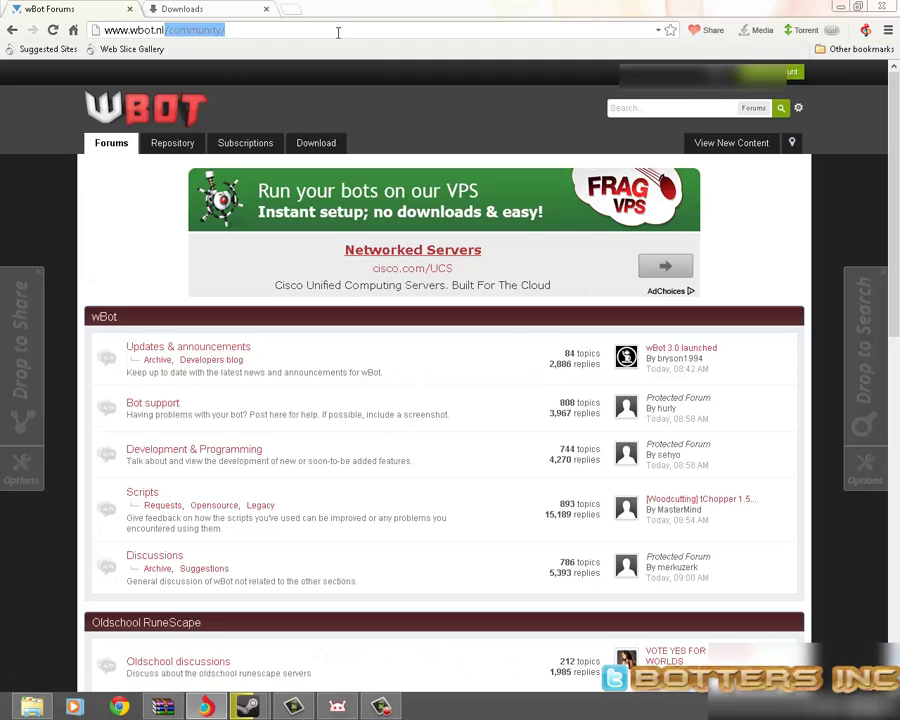
pyautogui.press('BackSpace')
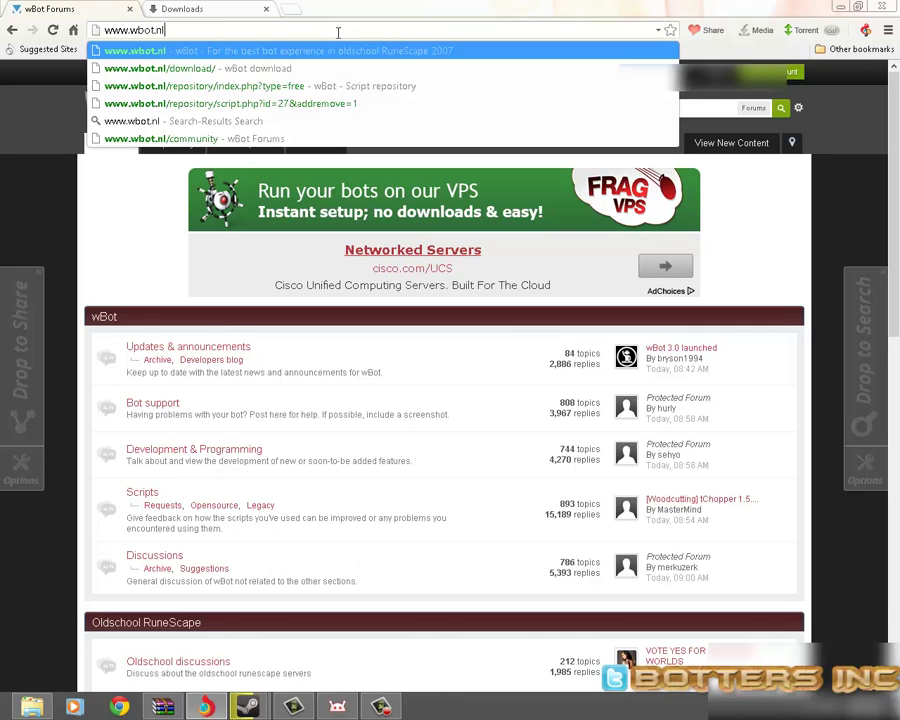
pyautogui.press('Return')
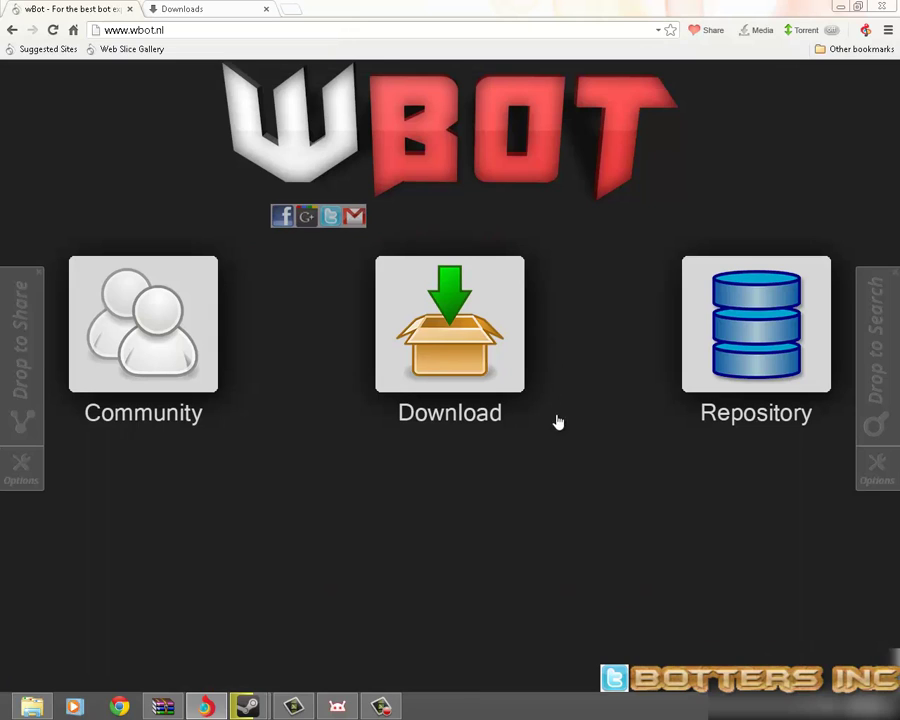
pyautogui.click(438, 322)
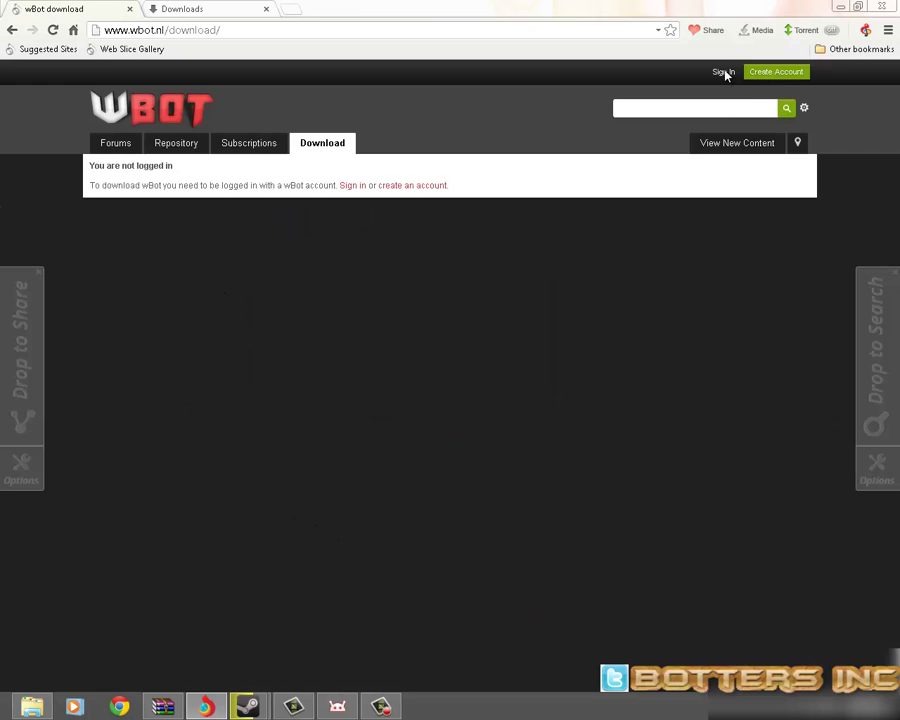
pyautogui.click(723, 72)
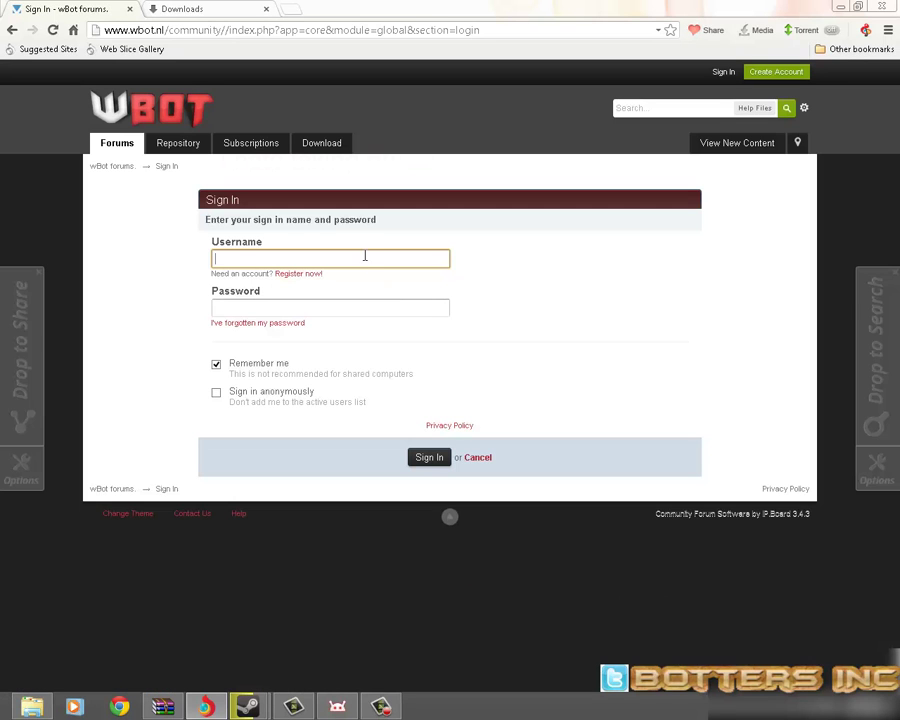
# - Sign in using the saved username and the pasted account password
pyautogui.click(768, 73)
pyautogui.scroll(-1, 460, 298)
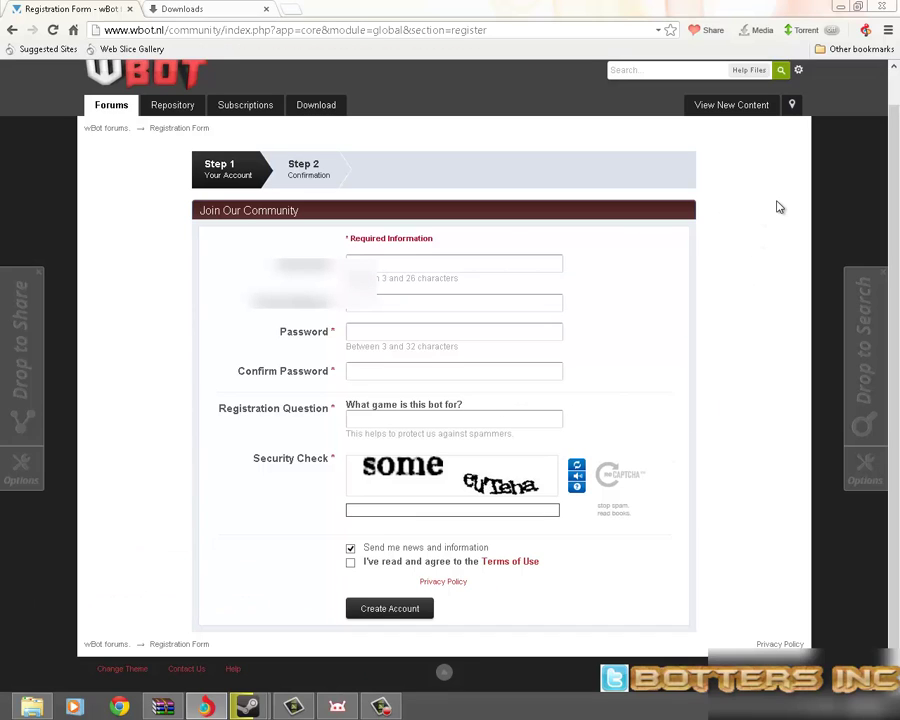
pyautogui.hotkey('alt', 'Left')
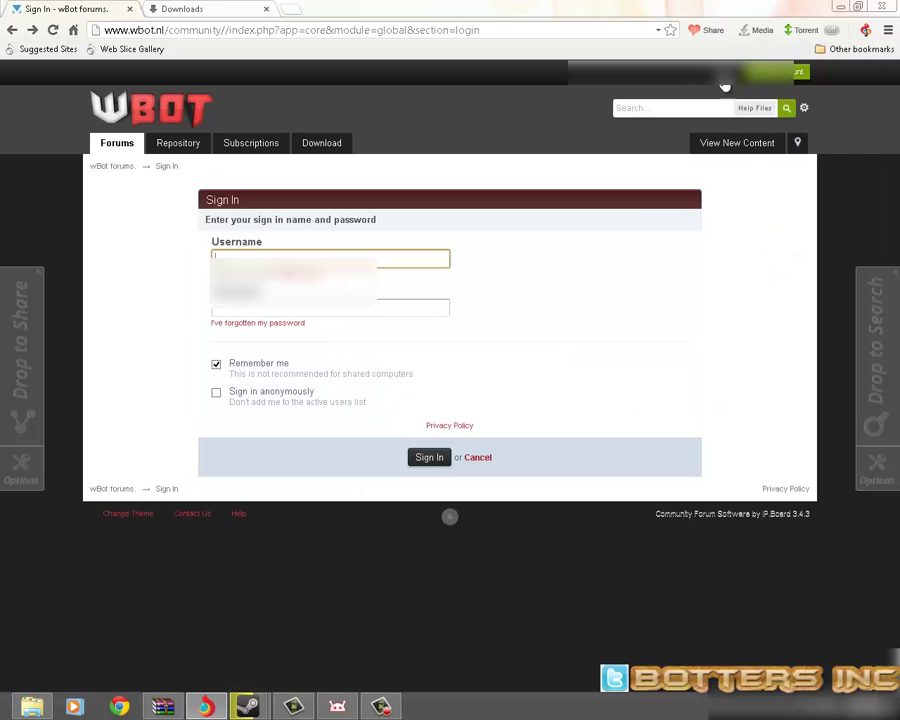
pyautogui.click(330, 290)
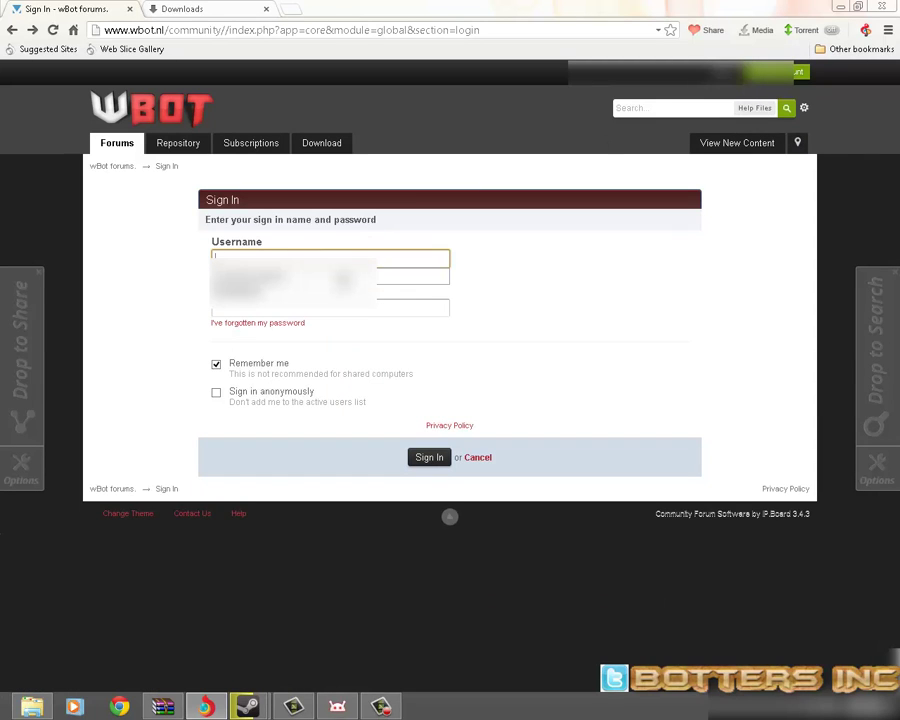
pyautogui.click(333, 313)
pyautogui.hotkey('ctrl', 'v')
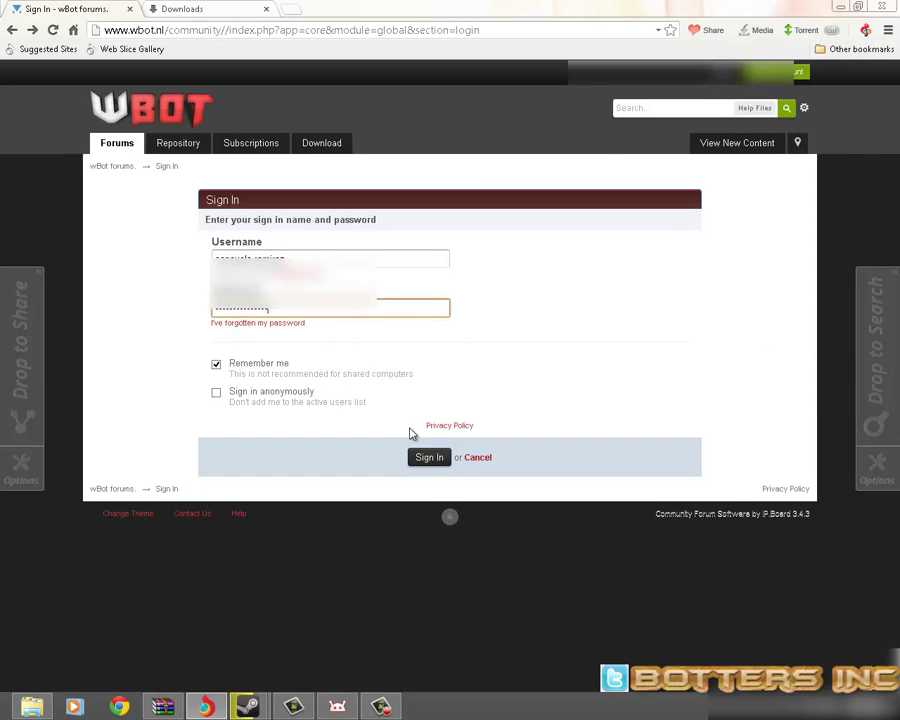
pyautogui.click(431, 459)
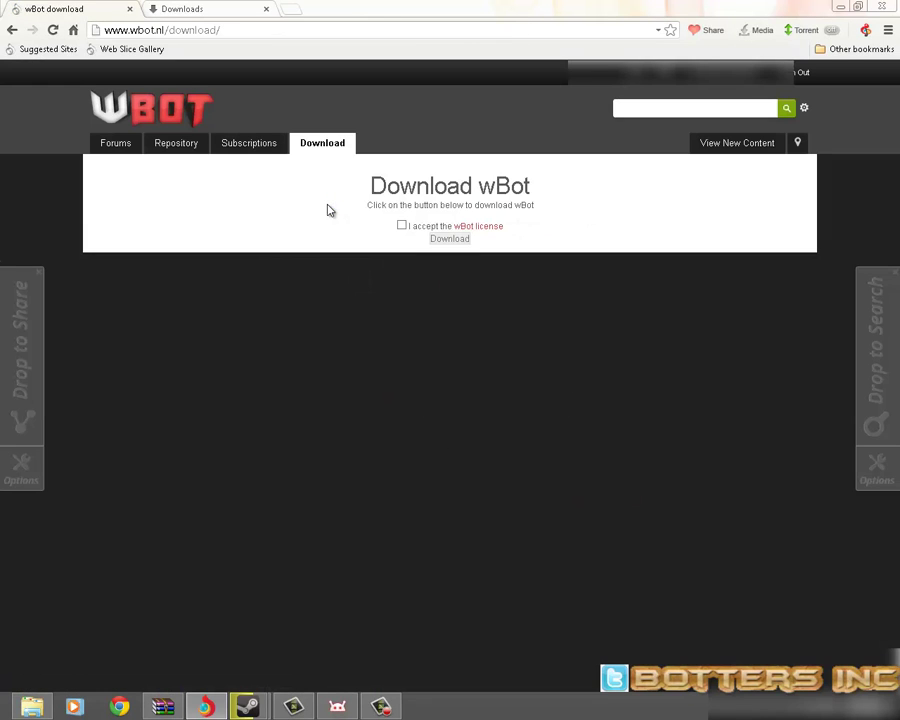
# - Accept the wBot license and download wbot.jar, keeping it despite the warning
pyautogui.click(401, 227)
pyautogui.click(439, 240)
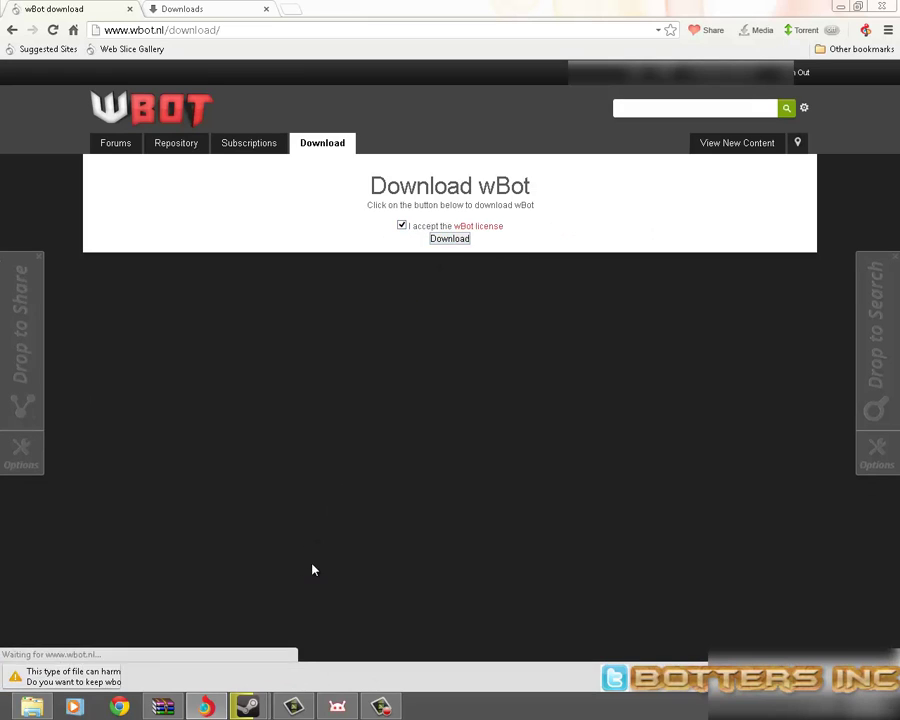
pyautogui.click(220, 674)
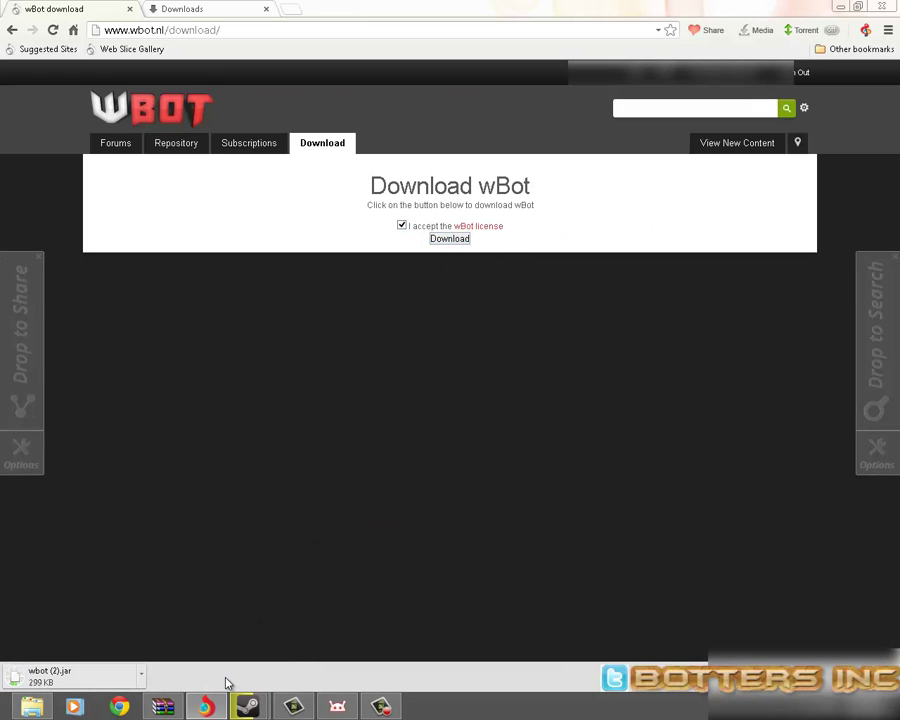
# - Remove the older entries from the Downloads list and launch wbot.jar
pyautogui.click(887, 33)
pyautogui.click(795, 259)
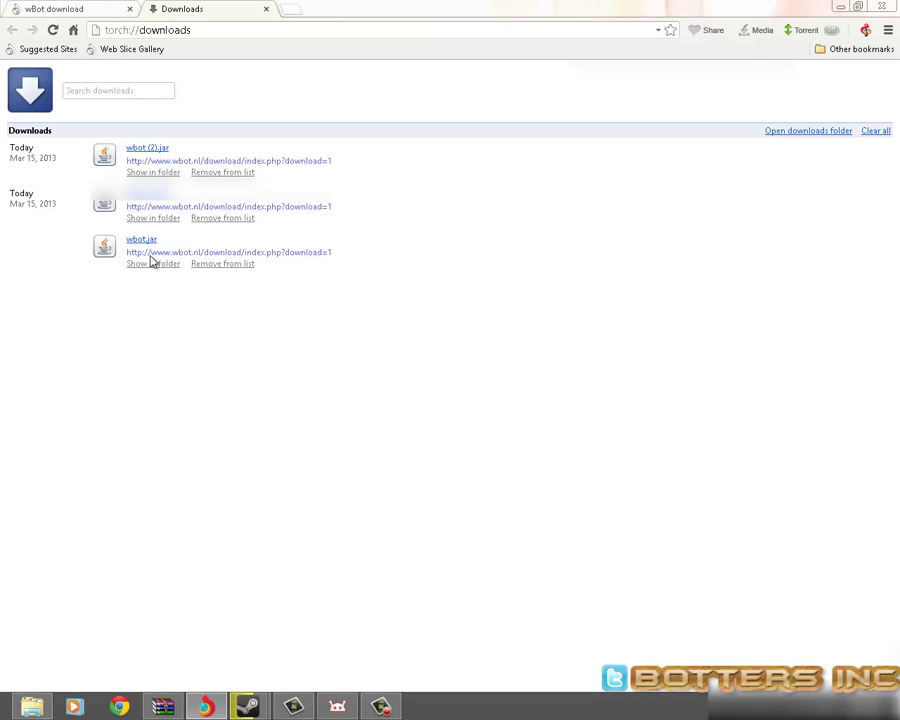
pyautogui.click(223, 219)
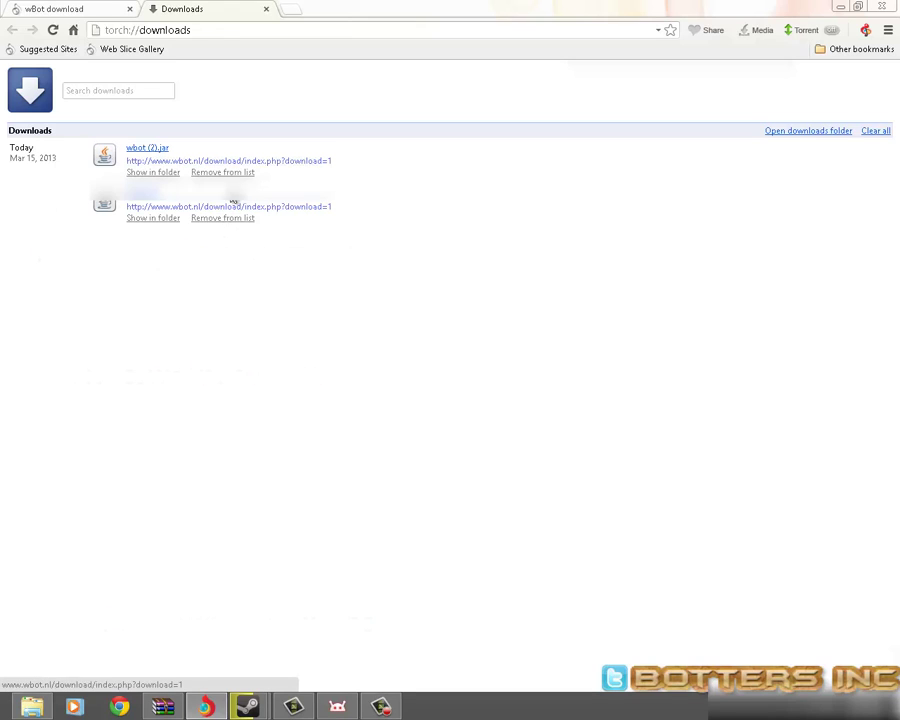
pyautogui.click(225, 172)
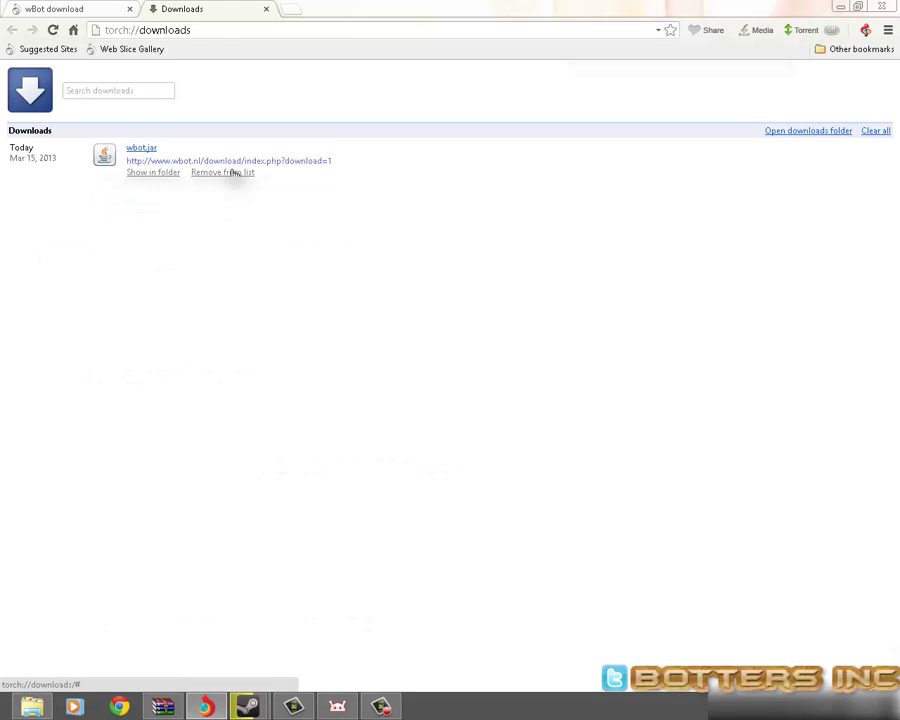
pyautogui.click(142, 150)
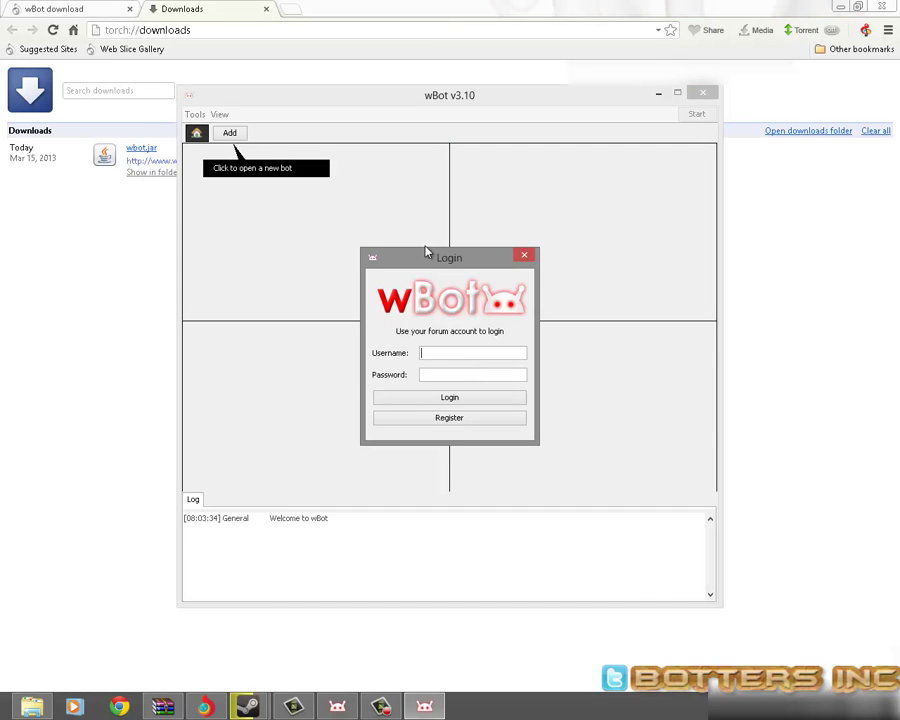
# - Move the wBot login dialog, paste the account password, then close it
pyautogui.moveTo(424, 250); pyautogui.dragTo(399, 252)
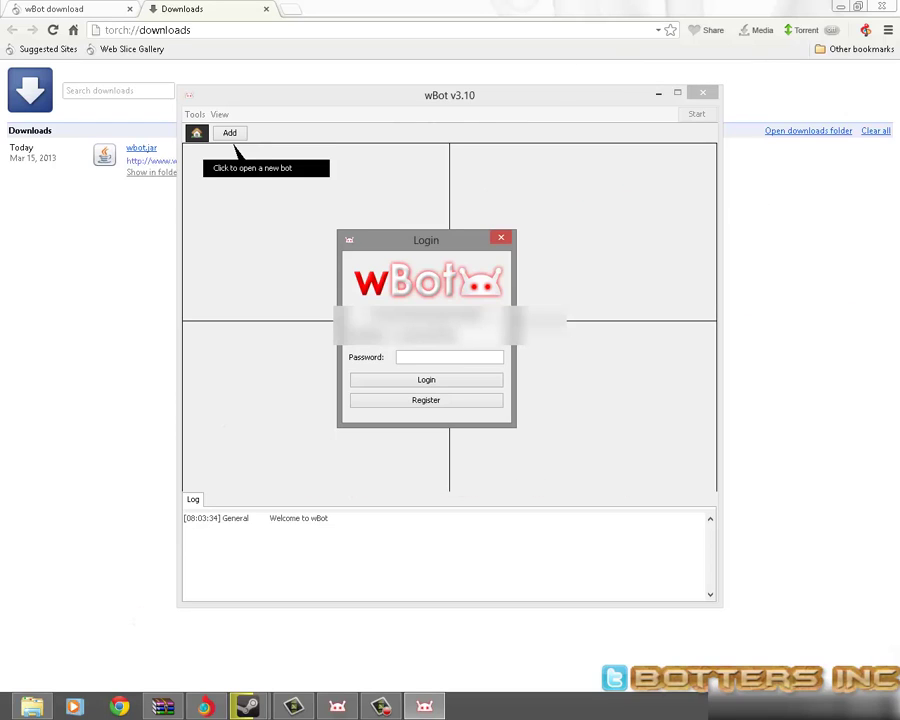
pyautogui.press('Tab')
pyautogui.hotkey('ctrl', 'v')
pyautogui.click(506, 239)
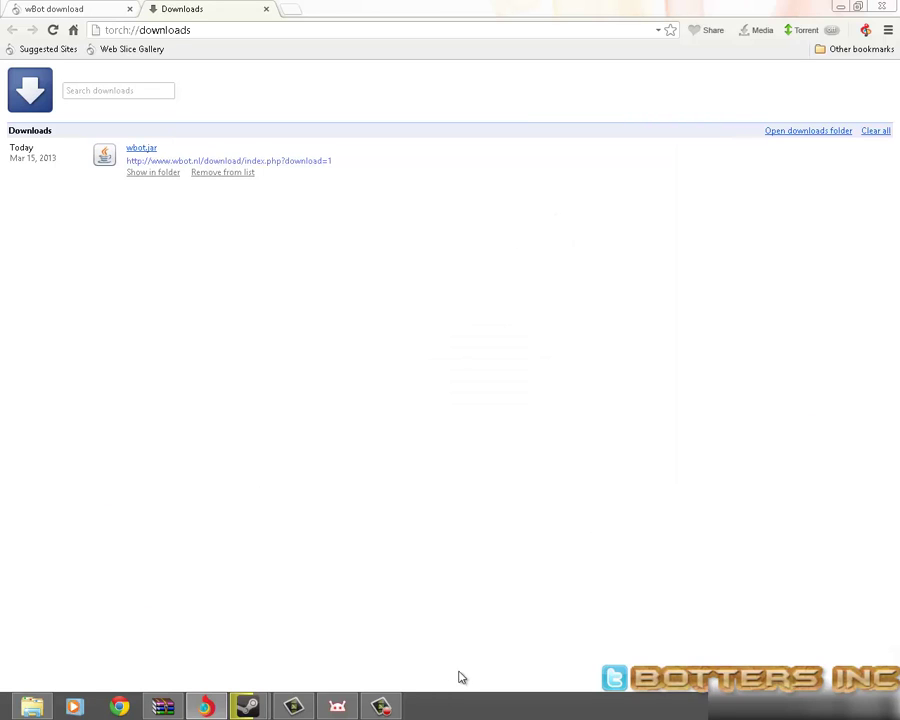
# - Restore and reposition the wBot window, relaunch wbot.jar and minimize the browser
pyautogui.click(352, 710)
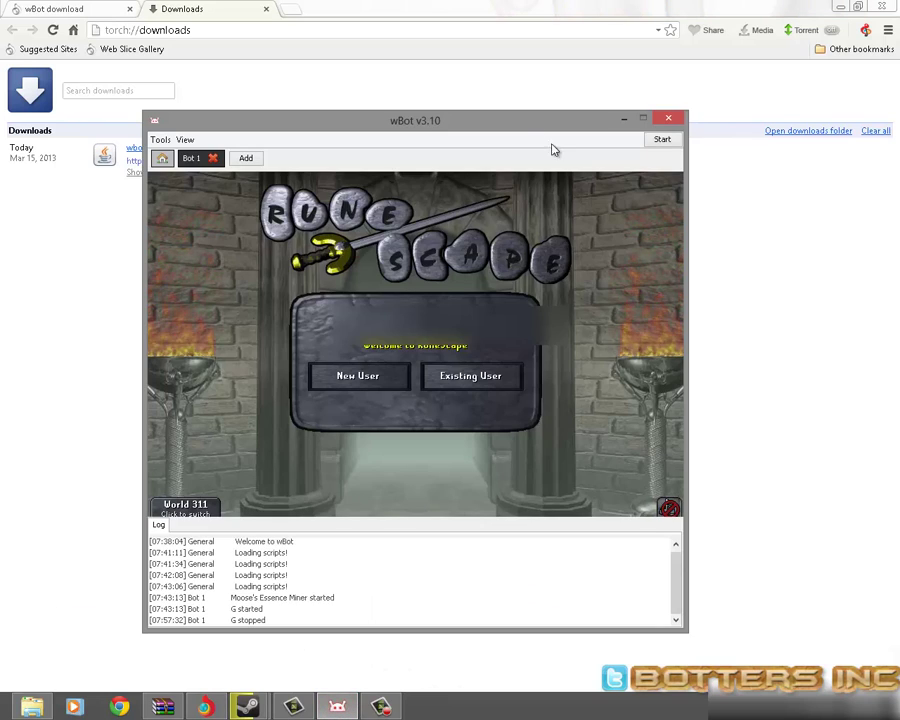
pyautogui.moveTo(413, 131); pyautogui.dragTo(490, 80)
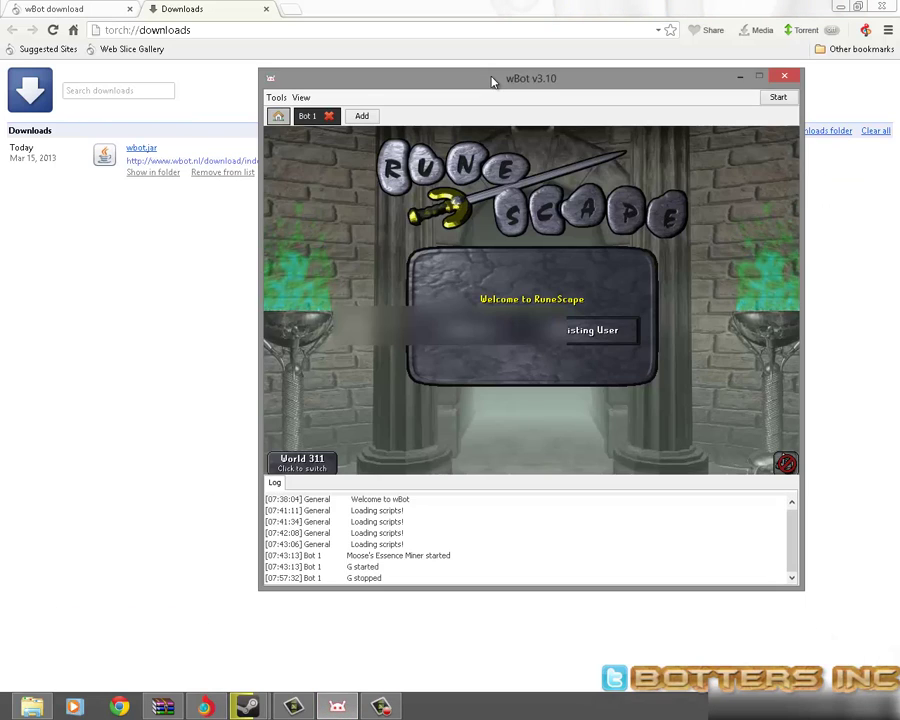
pyautogui.click(143, 152)
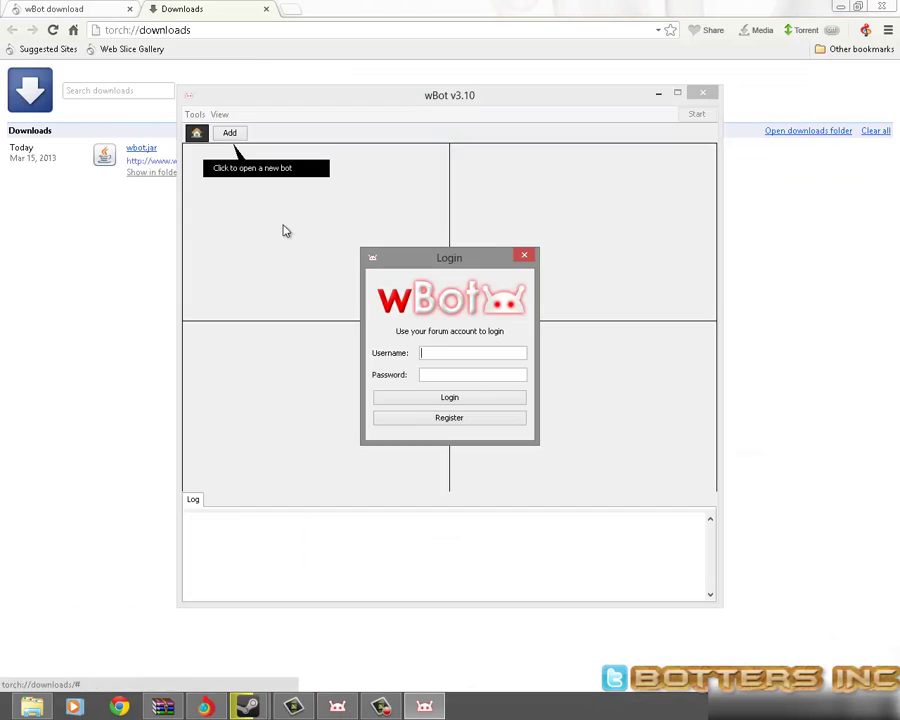
pyautogui.click(840, 6)
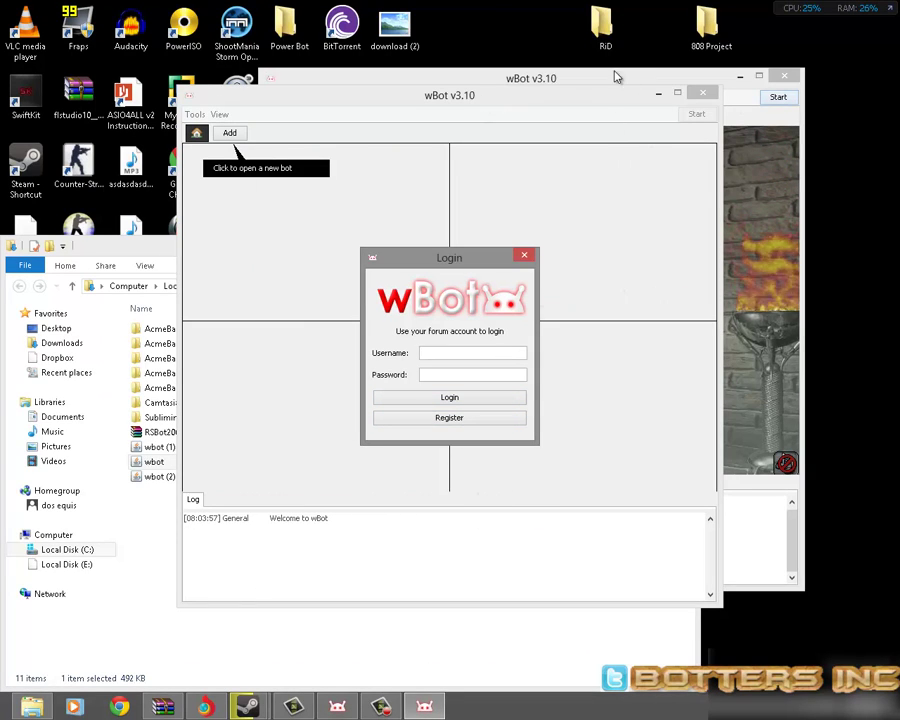
# - Close the duplicate wBot client and move the remaining wBot window left
pyautogui.moveTo(599, 79); pyautogui.dragTo(873, 111)
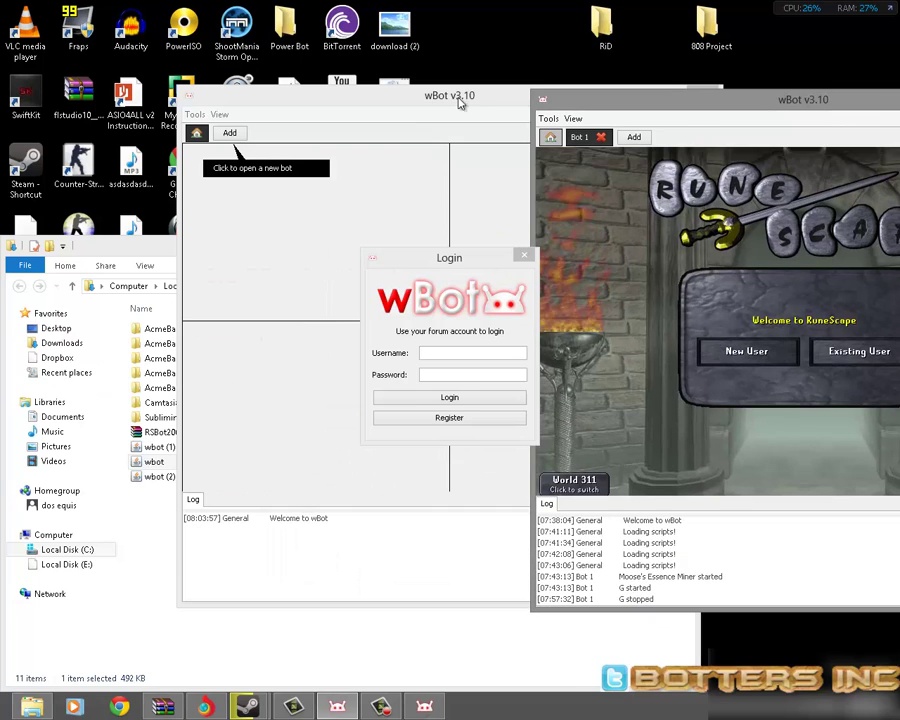
pyautogui.click(436, 230)
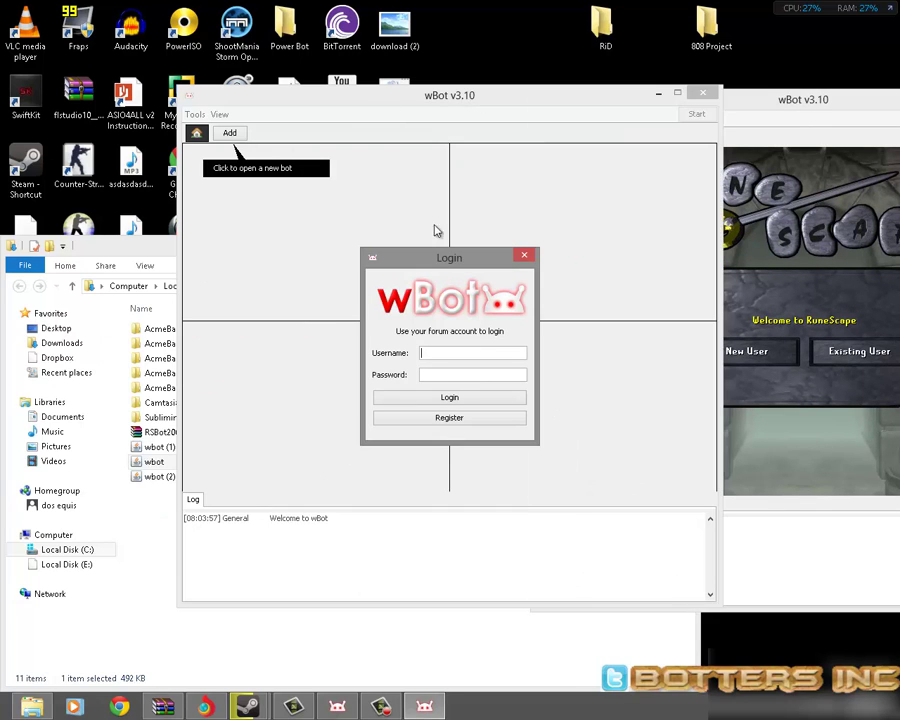
pyautogui.click(524, 255)
pyautogui.moveTo(750, 112); pyautogui.dragTo(410, 118)
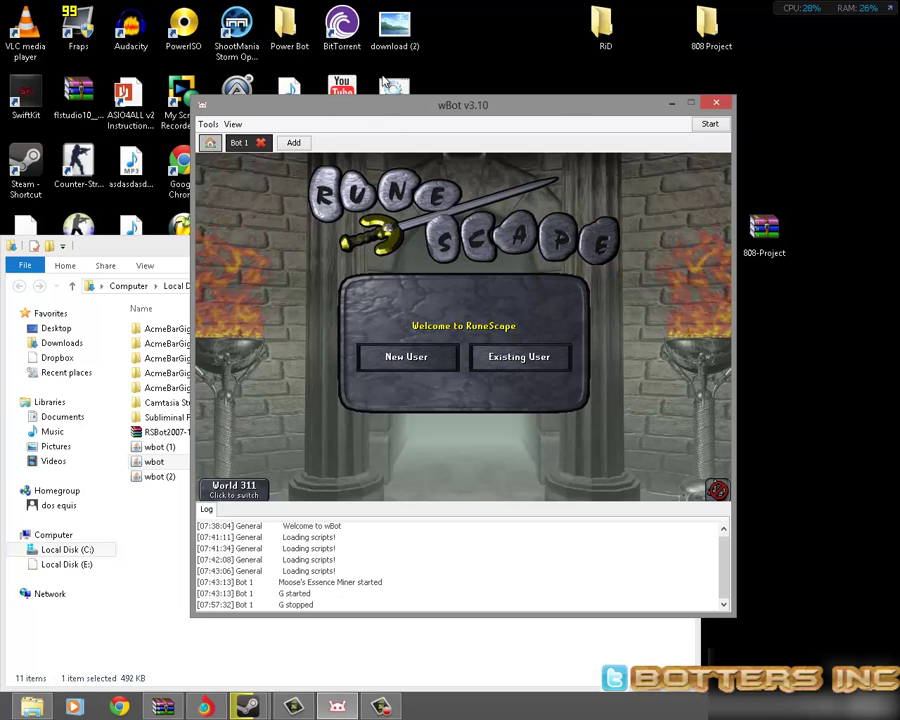
# - Add and close a Bot 2 tab, then show Bot 1's game client full size
pyautogui.click(294, 143)
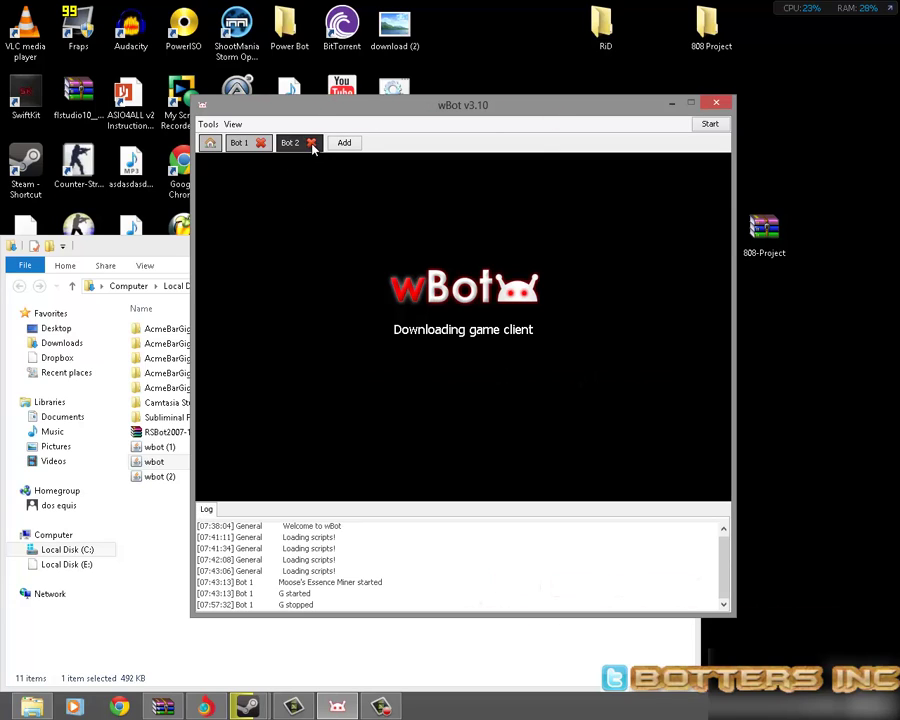
pyautogui.click(312, 143)
pyautogui.click(311, 237)
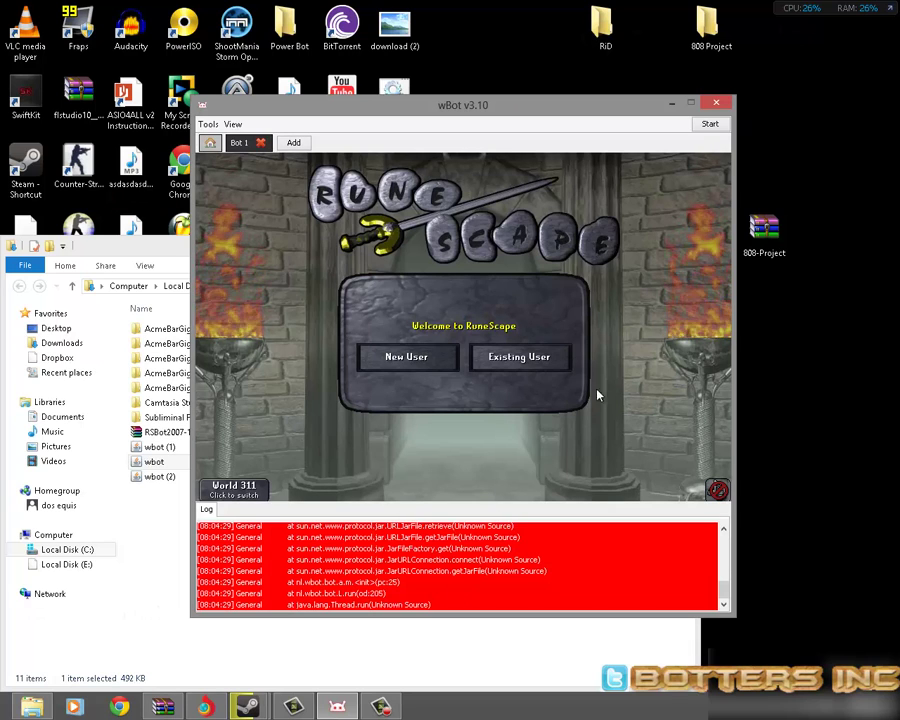
pyautogui.moveTo(596, 101); pyautogui.dragTo(590, 118)
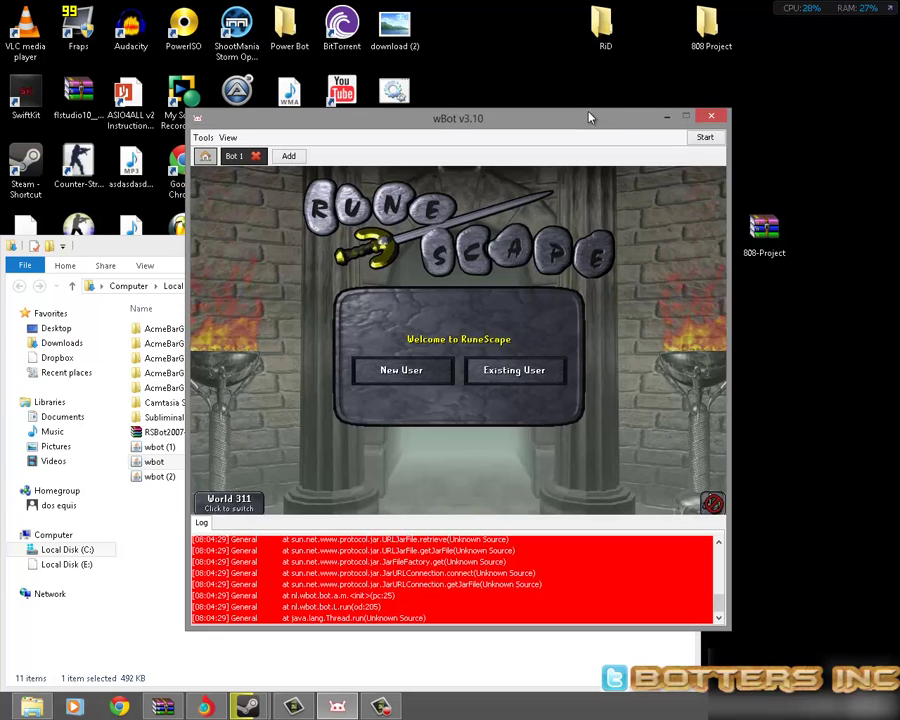
# - Open the Script selector, then open the wBot Repository from the download page in Torch
pyautogui.click(722, 142)
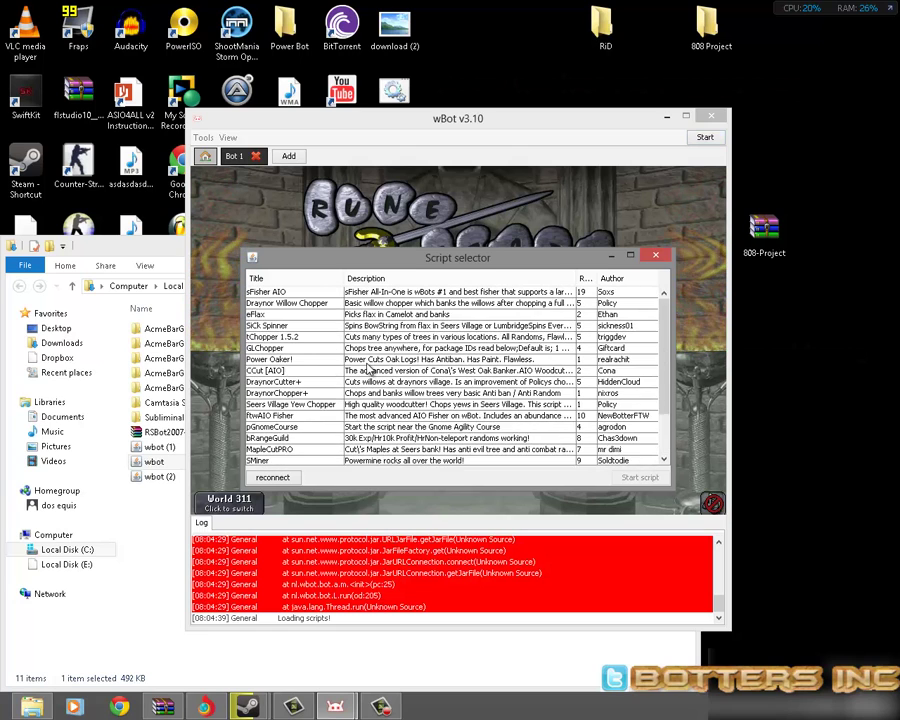
pyautogui.scroll(-2, 368, 368)
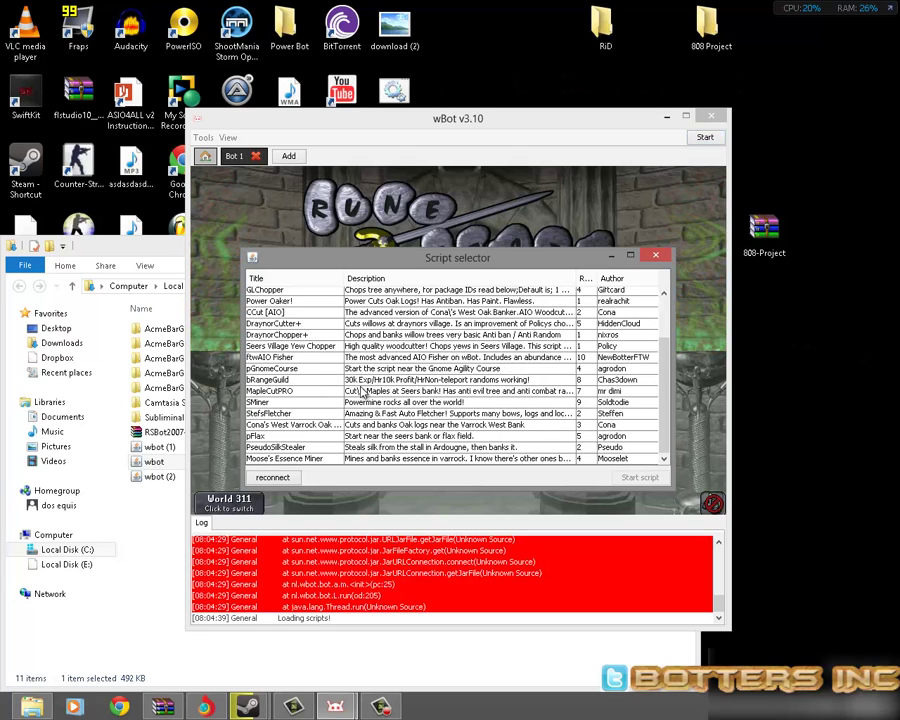
pyautogui.click(204, 707)
pyautogui.click(50, 8)
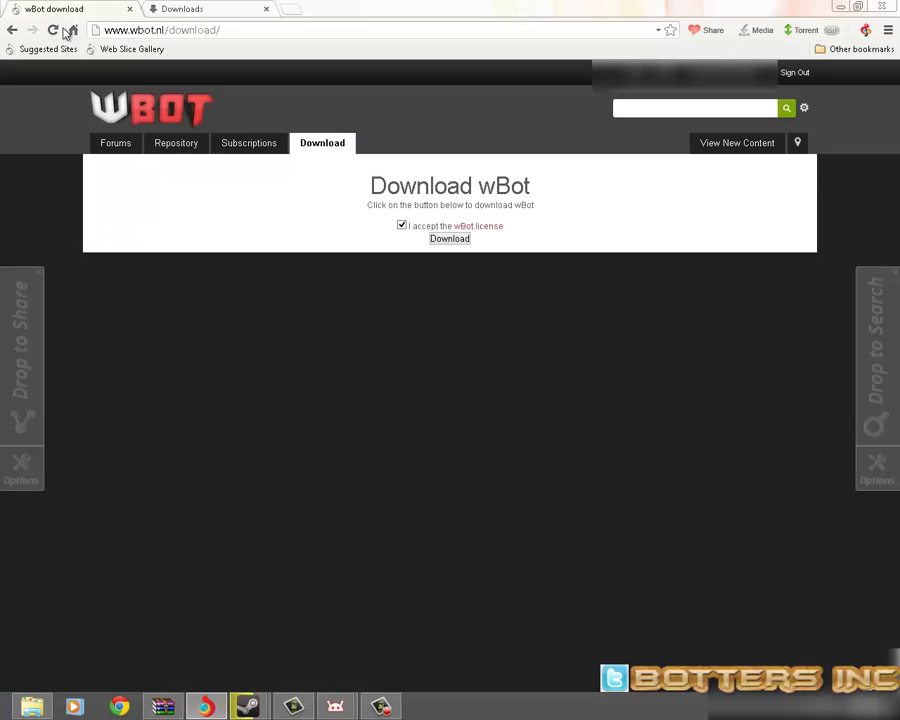
pyautogui.click(168, 145)
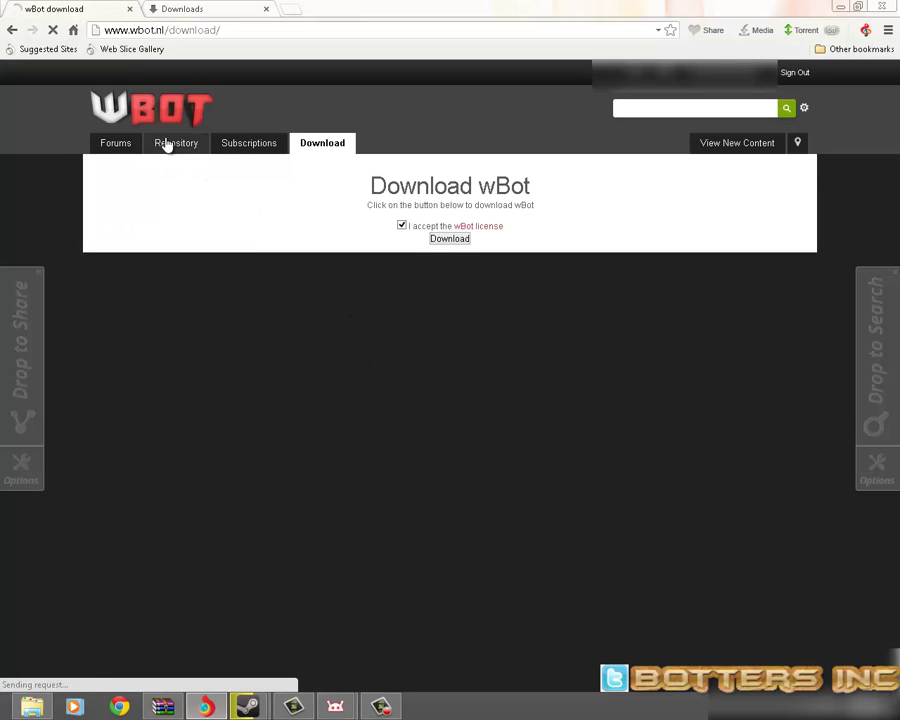
# - Filter the repository to My Scripts and scroll the list starting with sFisher AIO
pyautogui.scroll(-5, 355, 310)
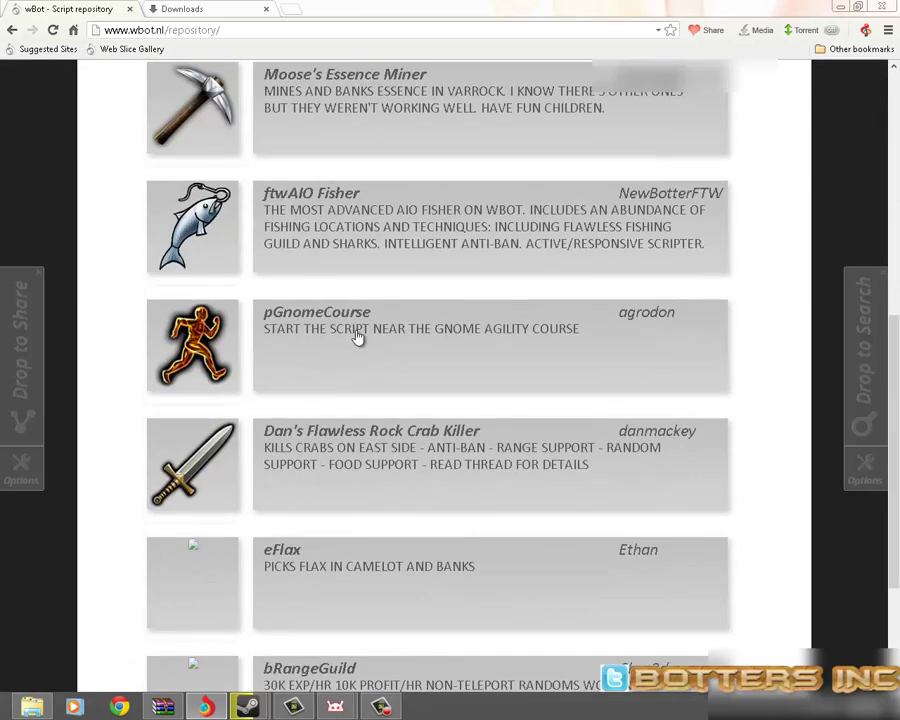
pyautogui.scroll(5, 357, 339)
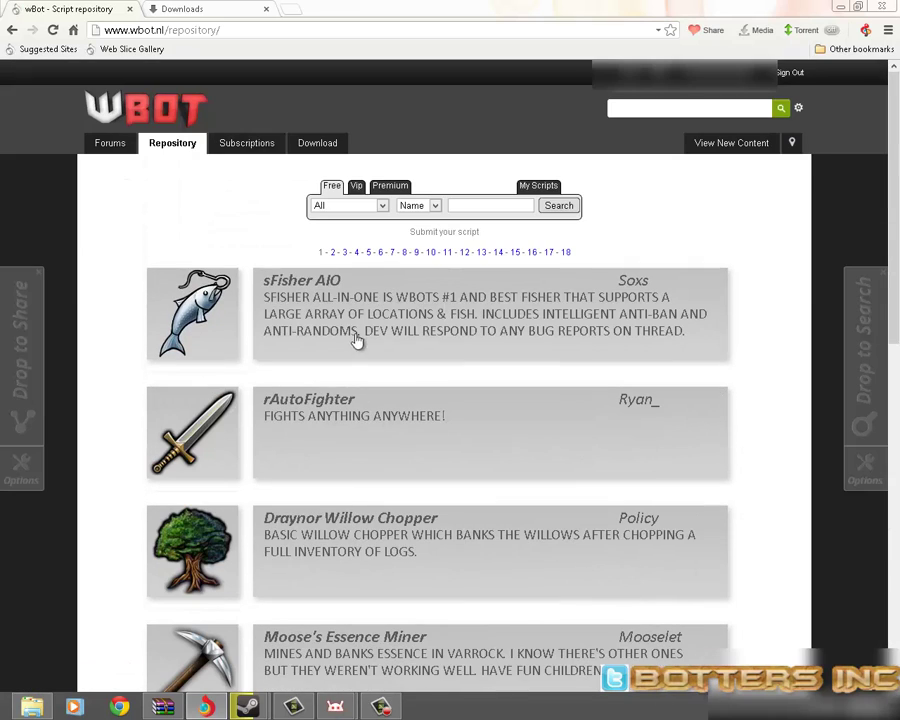
pyautogui.click(545, 188)
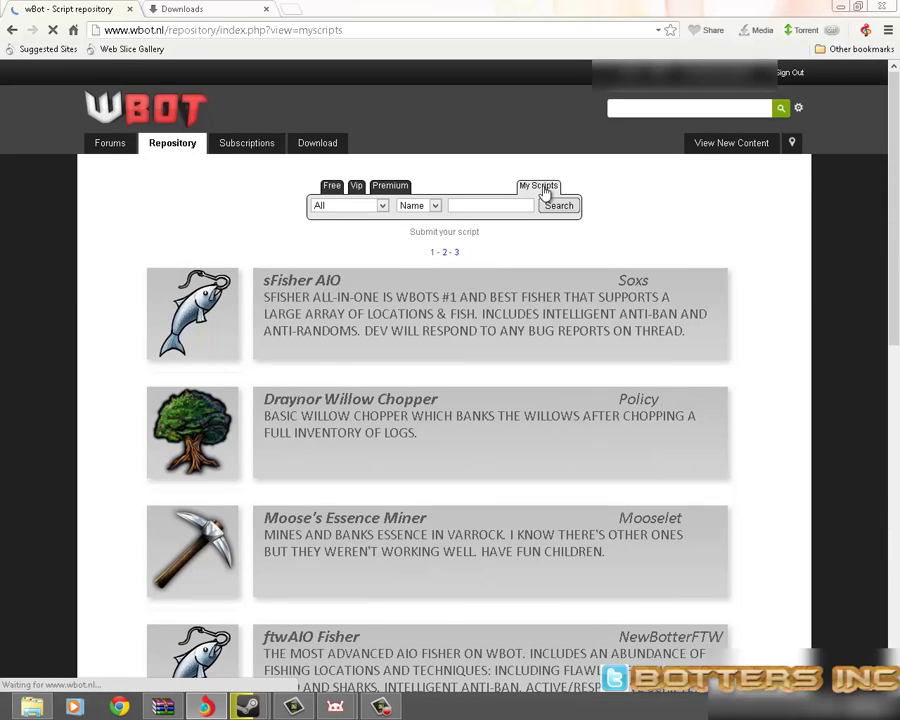
pyautogui.scroll(-5, 810, 398)
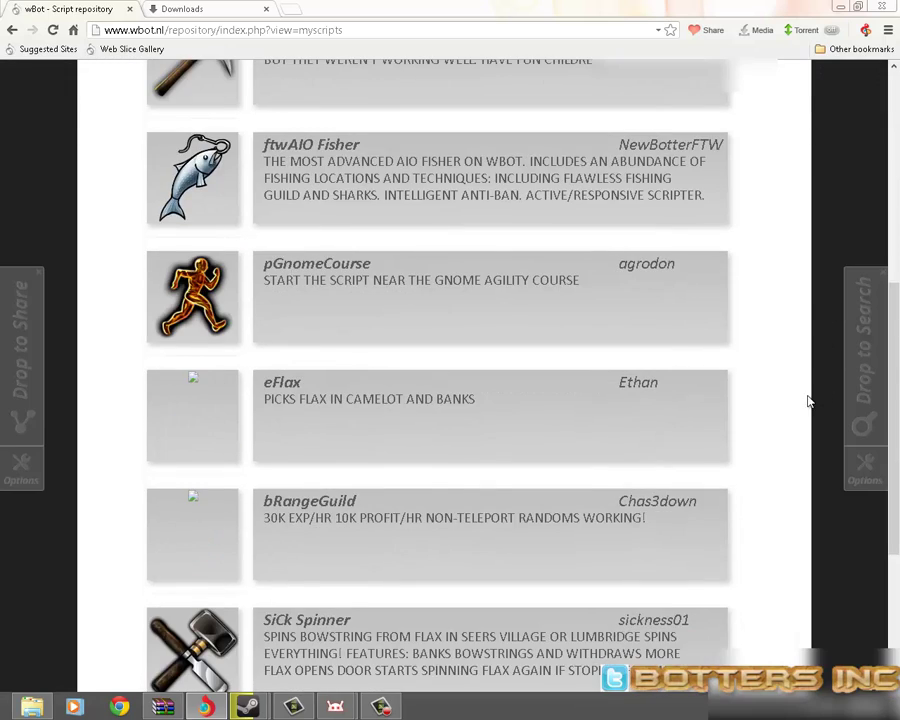
pyautogui.scroll(1, 760, 420)
pyautogui.scroll(2, 746, 429)
pyautogui.scroll(-5, 752, 431)
pyautogui.scroll(3, 740, 427)
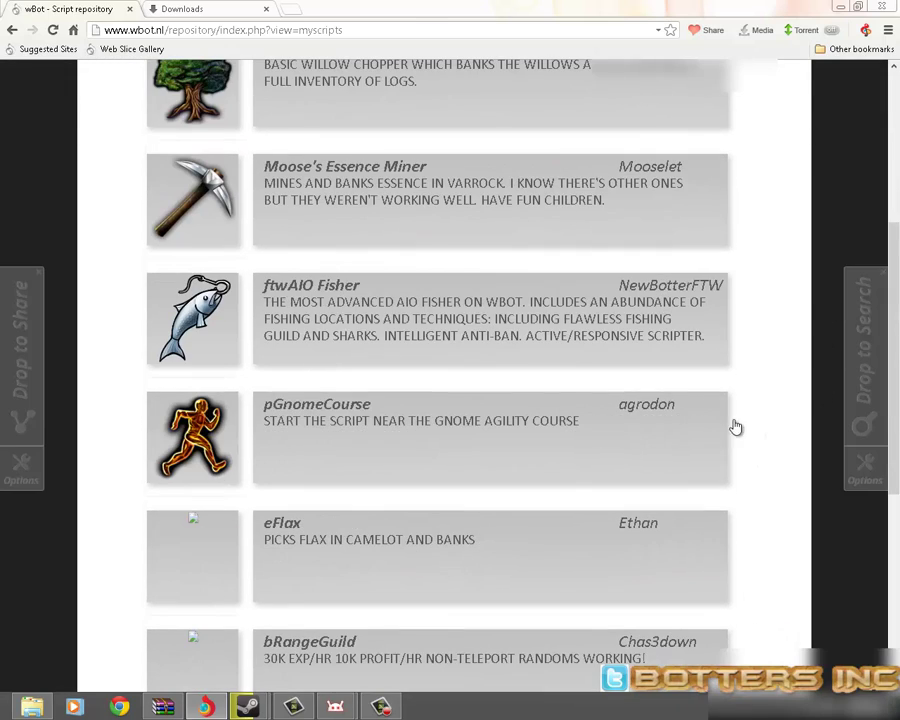
pyautogui.scroll(2, 743, 353)
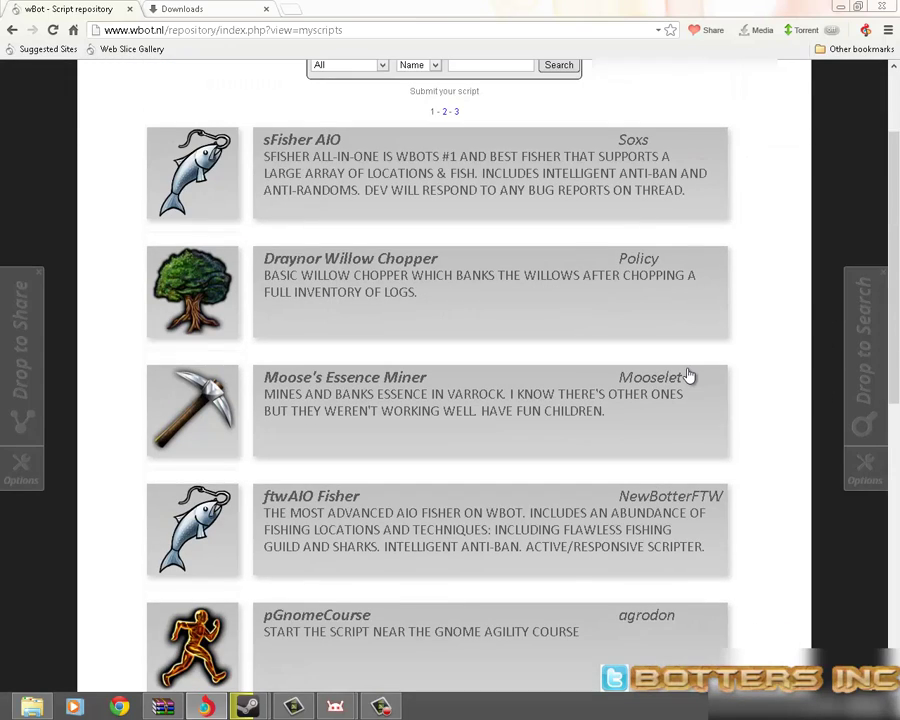
# - Open Moose's Essence Miner's repository page and select its title
pyautogui.click(366, 399)
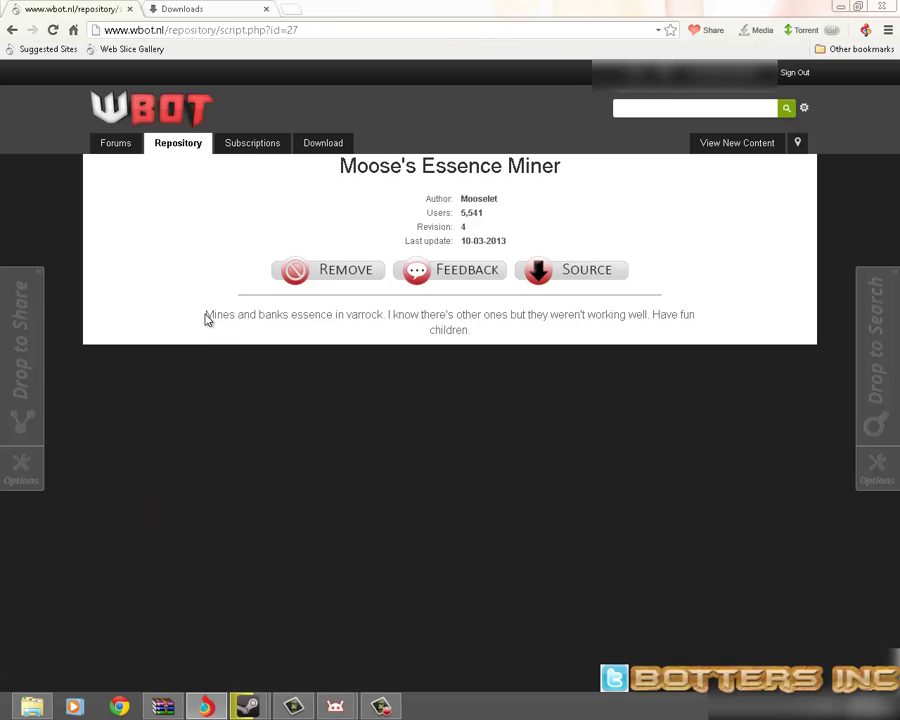
pyautogui.moveTo(554, 166); pyautogui.dragTo(338, 166)
# - Select Moose's Essence Miner in the Script selector, then remove it from my scripts online
pyautogui.moveTo(342, 708)
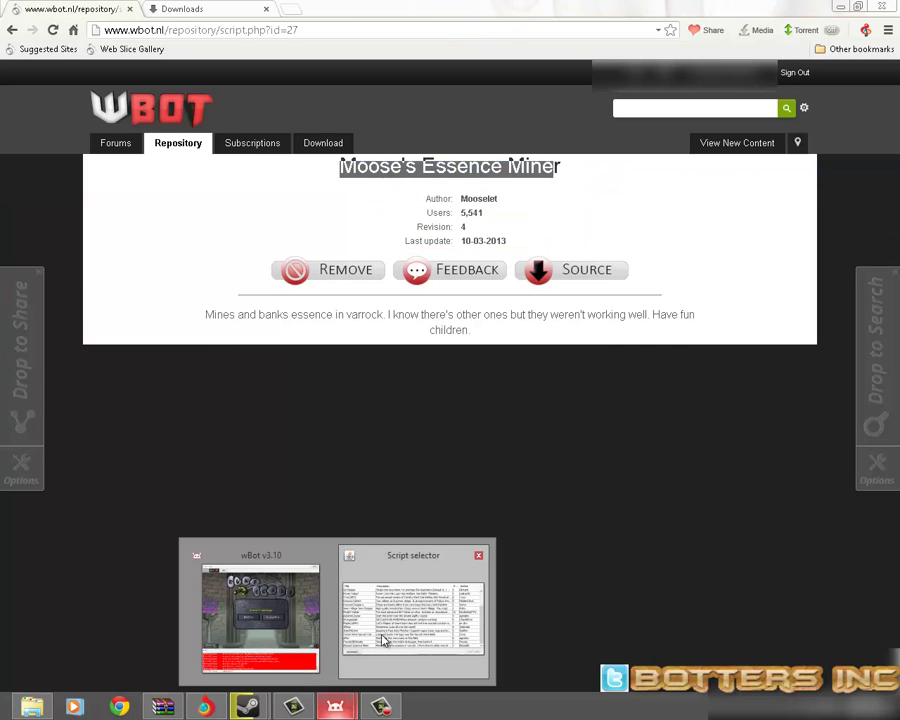
pyautogui.click(405, 620)
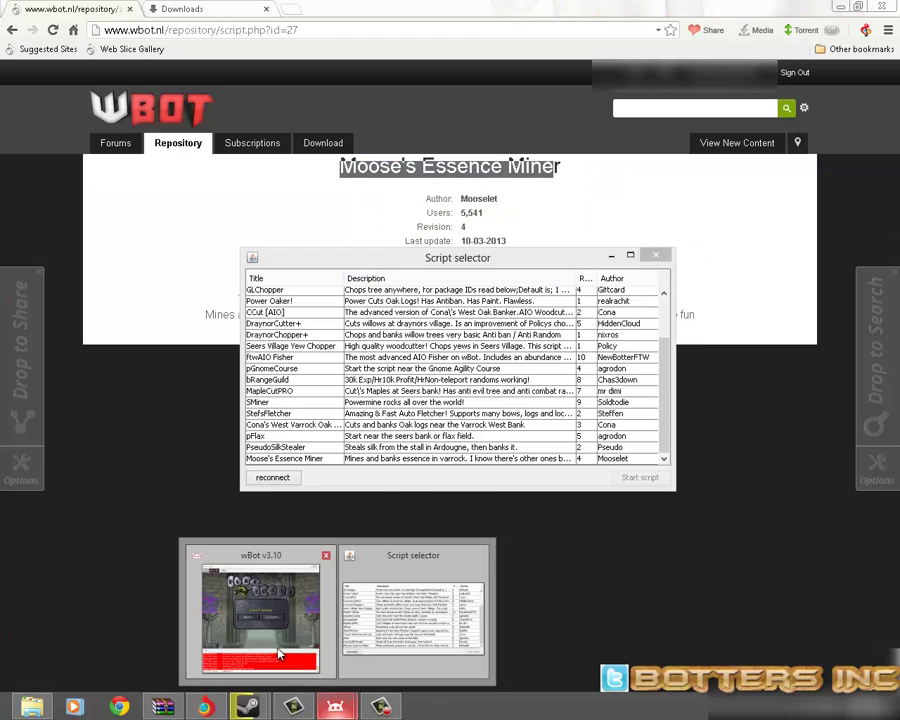
pyautogui.click(235, 645)
pyautogui.moveTo(468, 260); pyautogui.dragTo(700, 133)
pyautogui.click(603, 331)
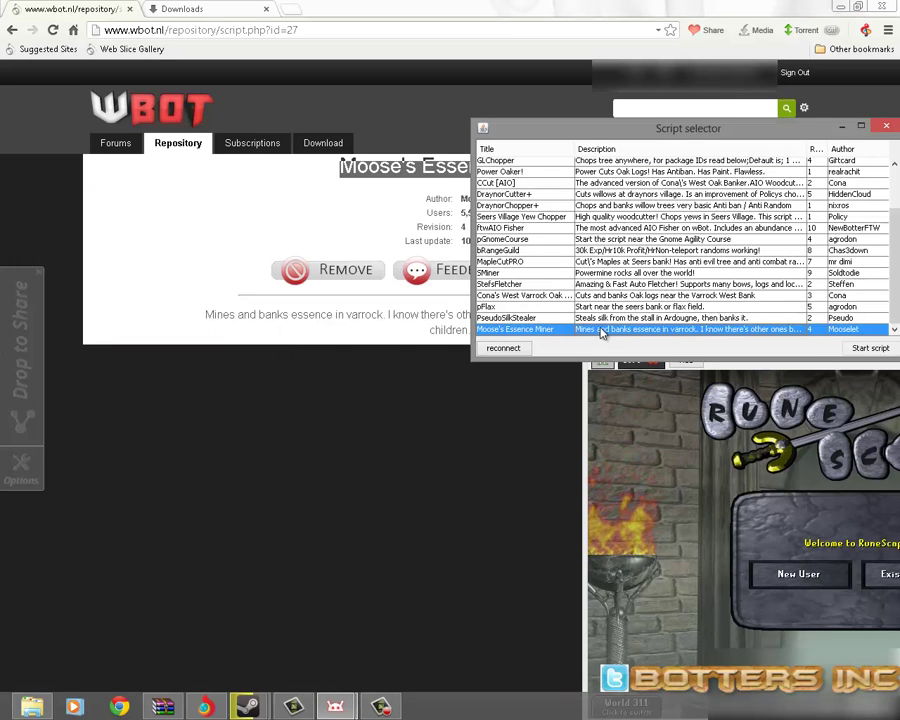
pyautogui.moveTo(610, 130); pyautogui.dragTo(616, 64)
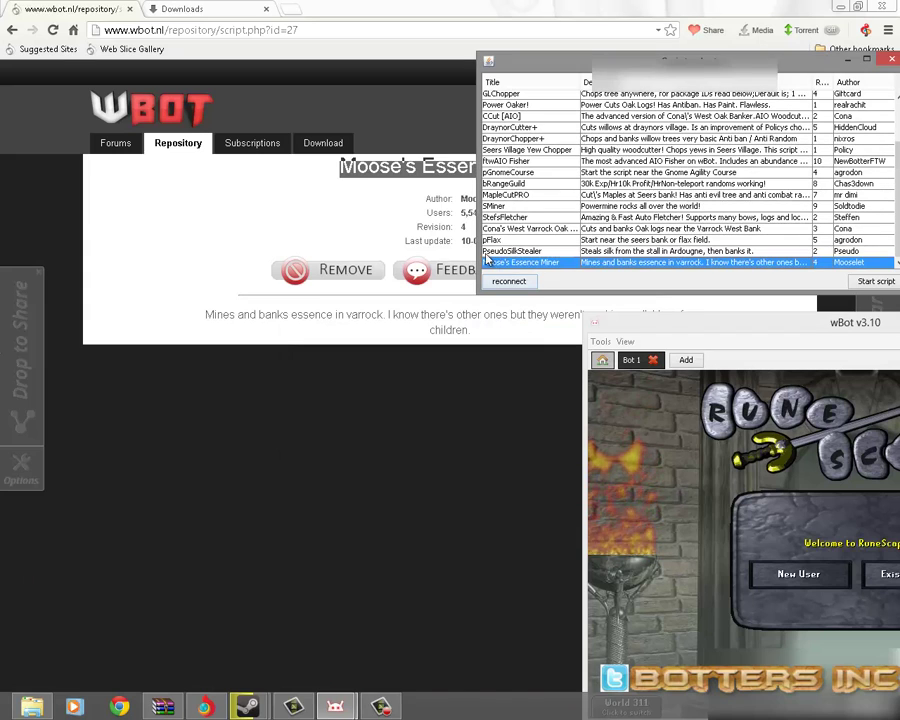
pyautogui.click(330, 421)
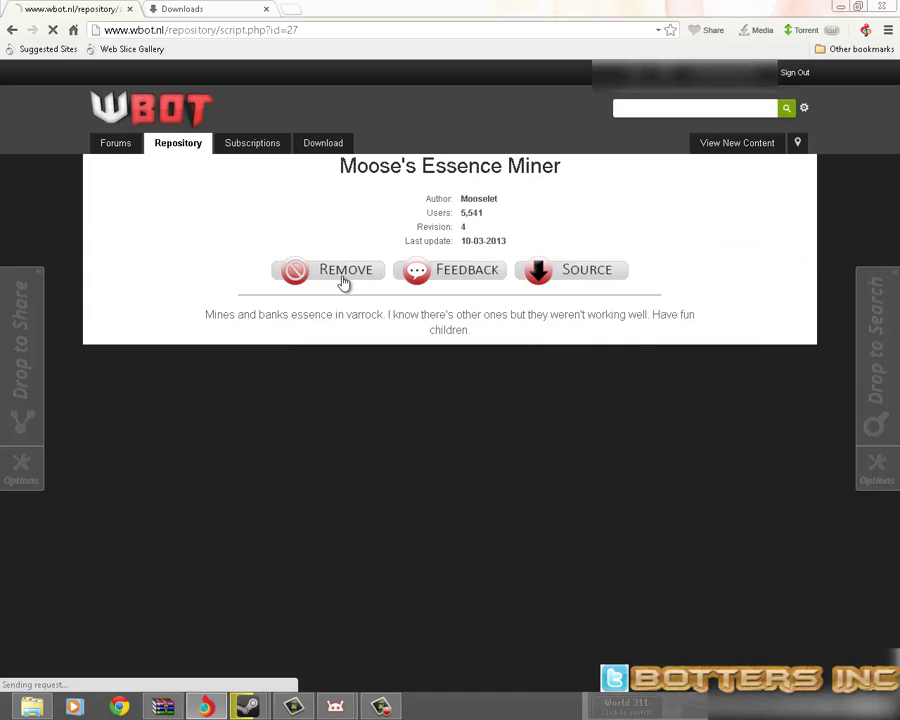
# - Reconnect the Script selector to refresh wBot's script list and scroll through it
pyautogui.moveTo(335, 707)
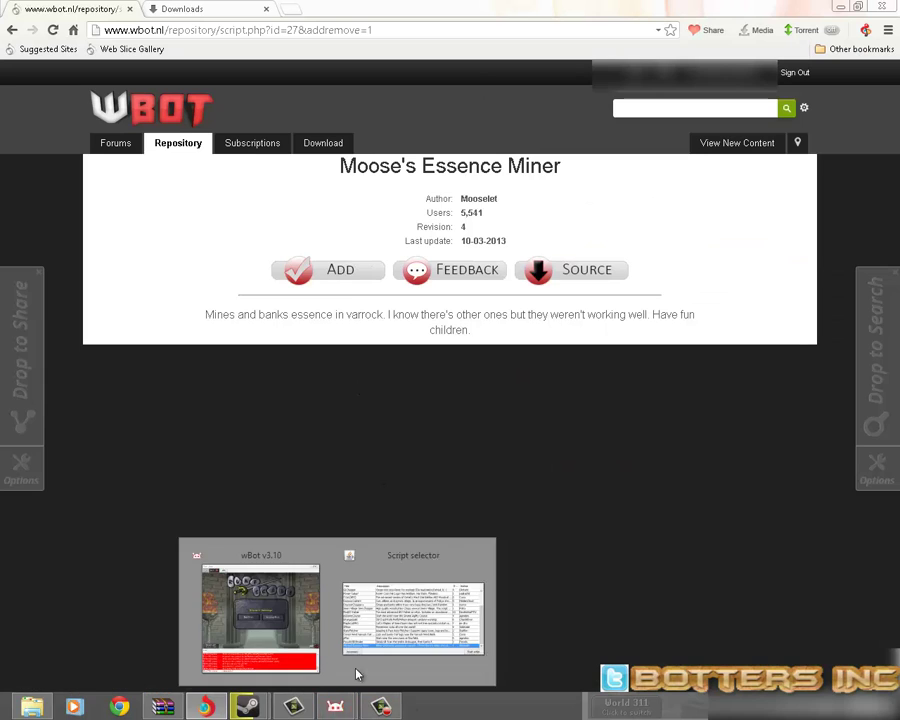
pyautogui.click(252, 596)
pyautogui.click(413, 615)
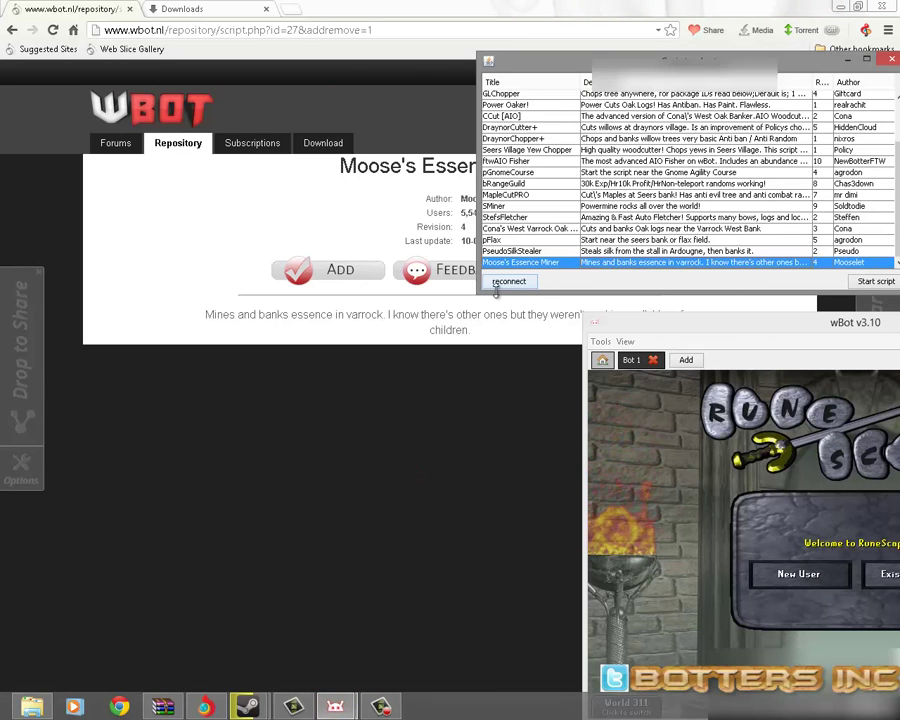
pyautogui.click(509, 281)
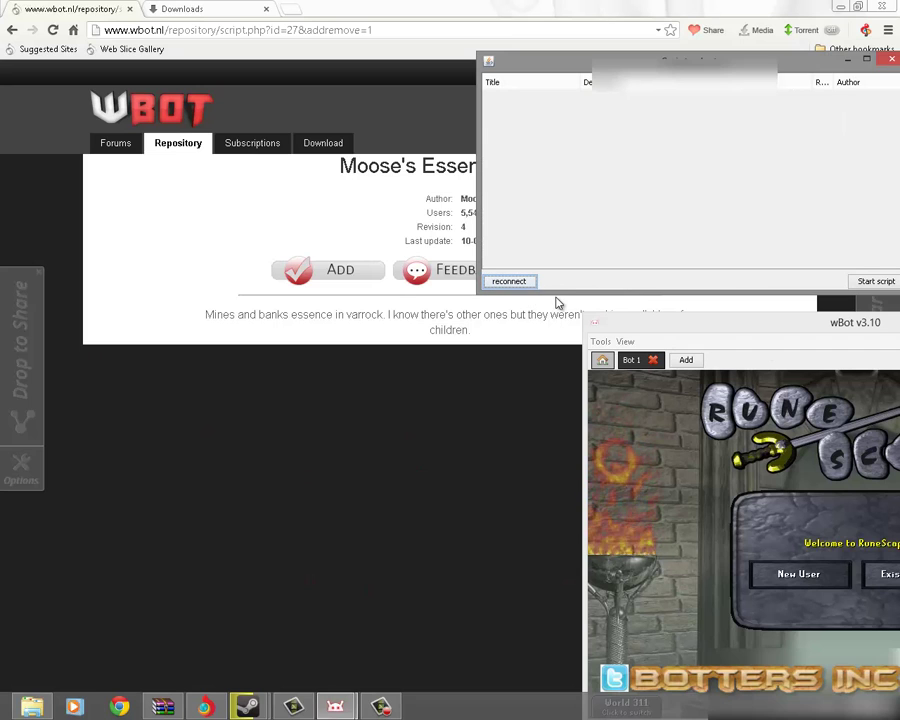
pyautogui.scroll(-2, 522, 236)
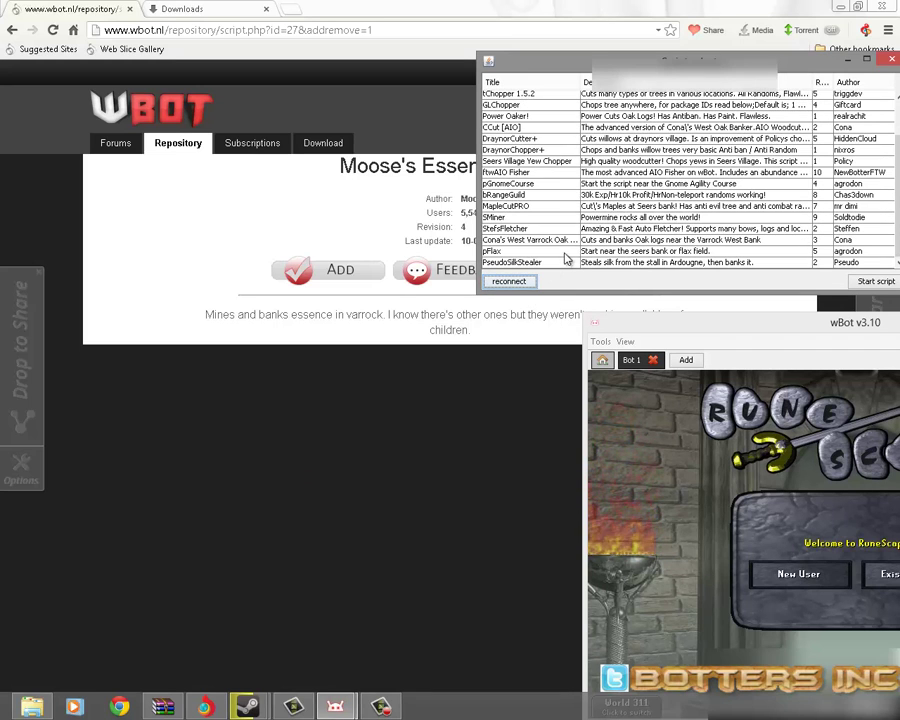
pyautogui.scroll(2, 566, 252)
pyautogui.scroll(-2, 572, 240)
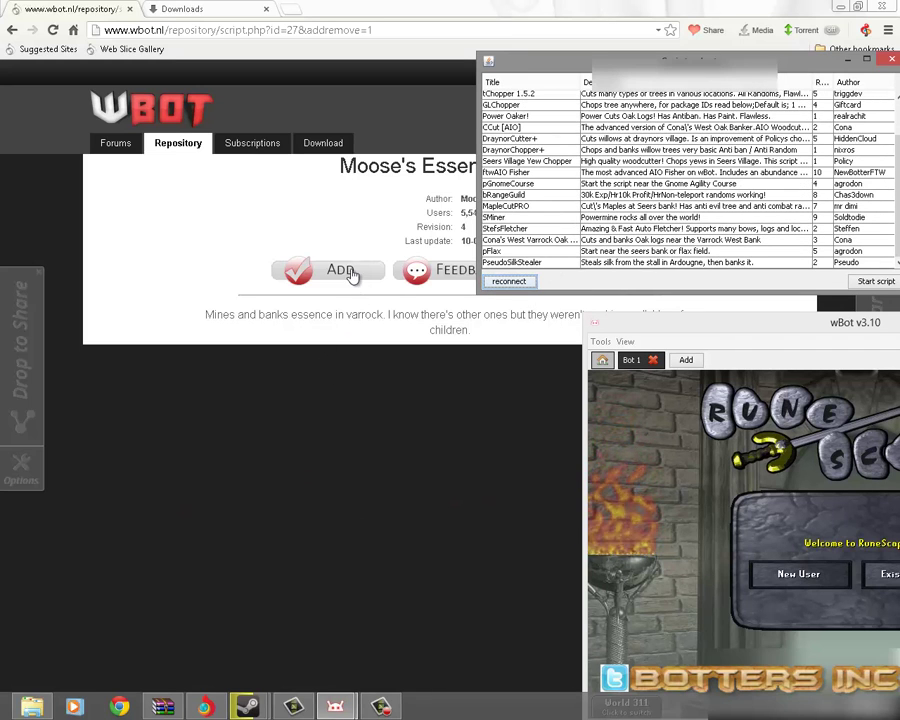
# - Add Moose's Essence Miner on its repository page and reload wBot's script list
pyautogui.click(351, 277)
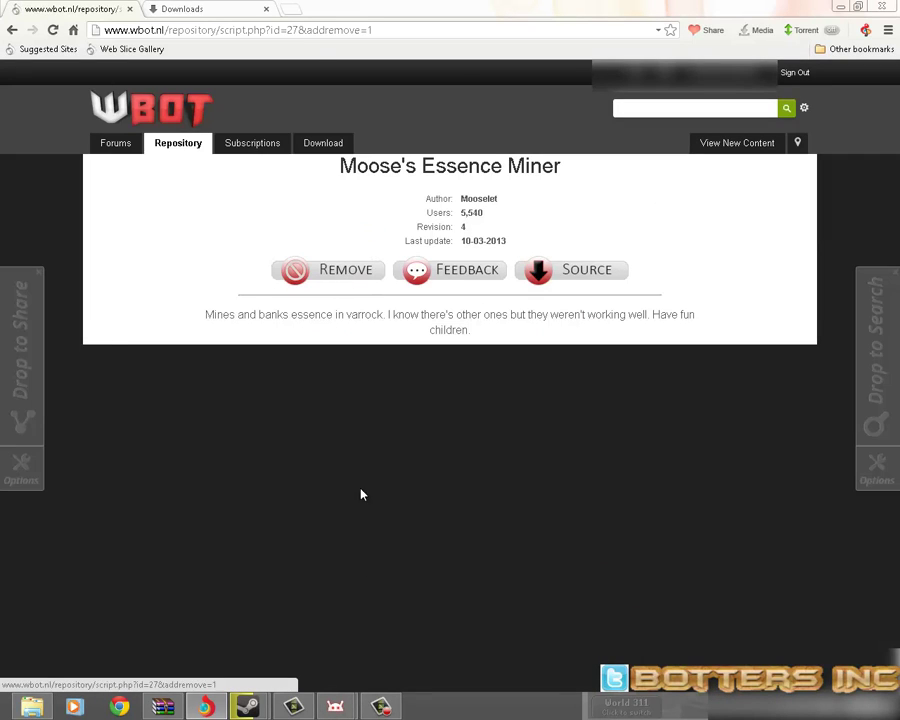
pyautogui.moveTo(345, 700)
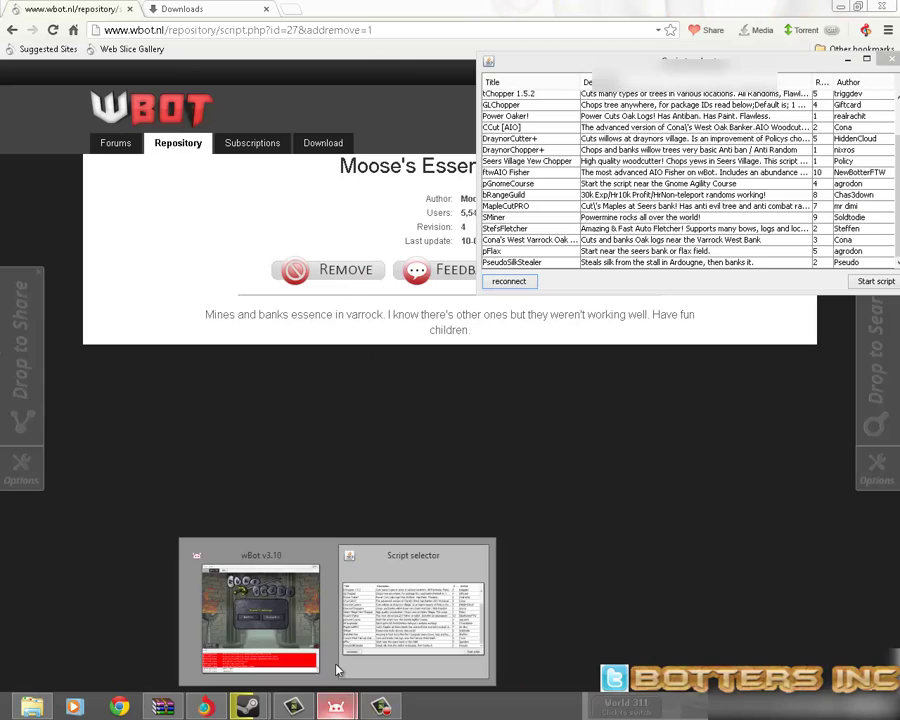
pyautogui.click(268, 609)
pyautogui.click(505, 282)
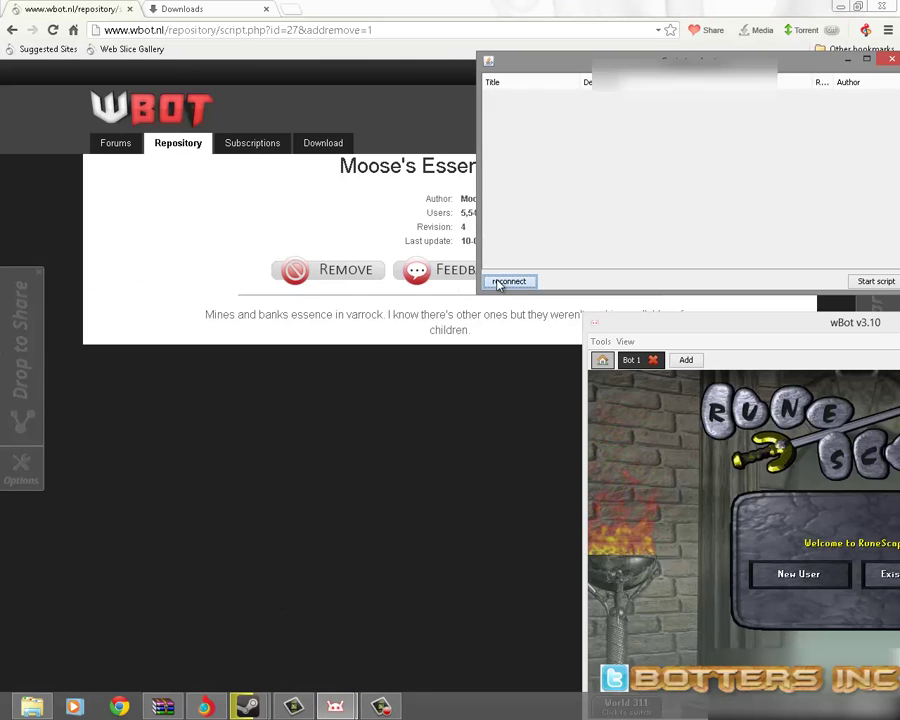
pyautogui.scroll(-5, 540, 210)
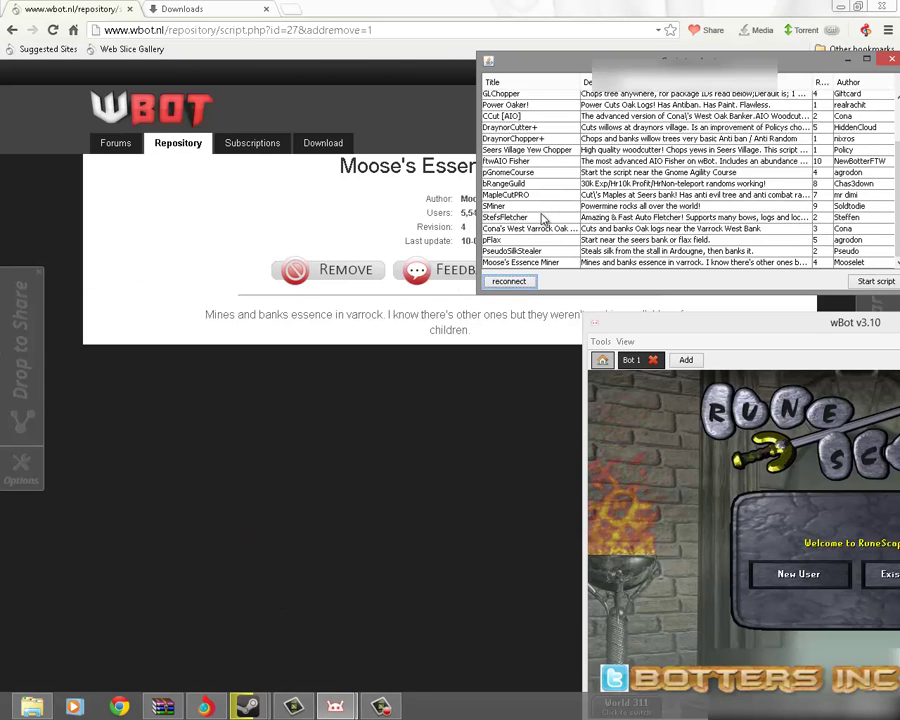
# - Select Moose's Essence Miner, rearrange the windows and open RuneScape's world list
pyautogui.click(547, 262)
pyautogui.moveTo(600, 60); pyautogui.dragTo(113, 142)
pyautogui.moveTo(629, 321); pyautogui.dragTo(322, 52)
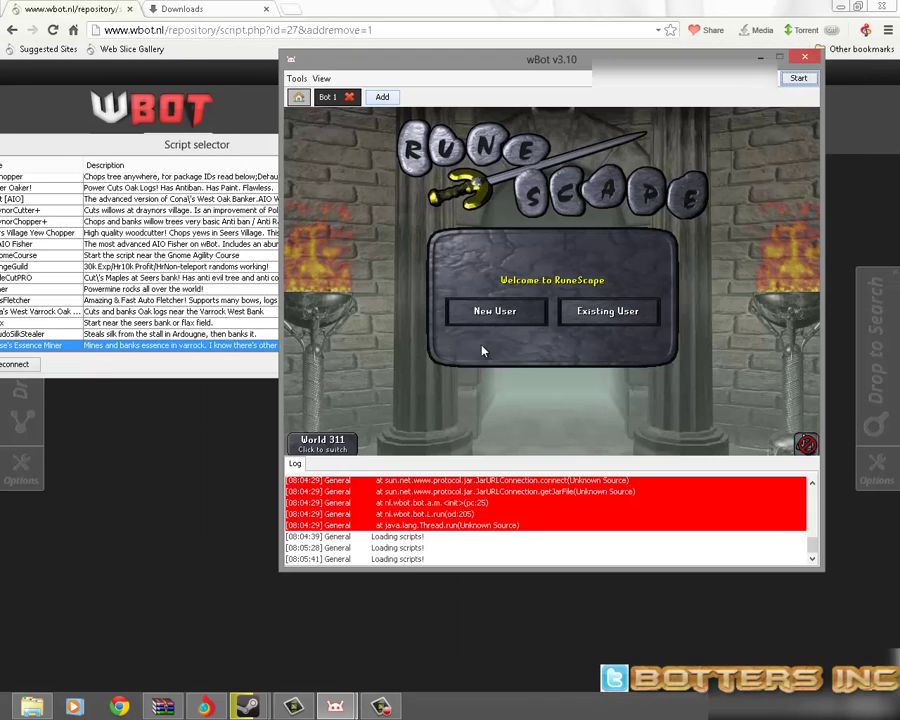
pyautogui.click(324, 448)
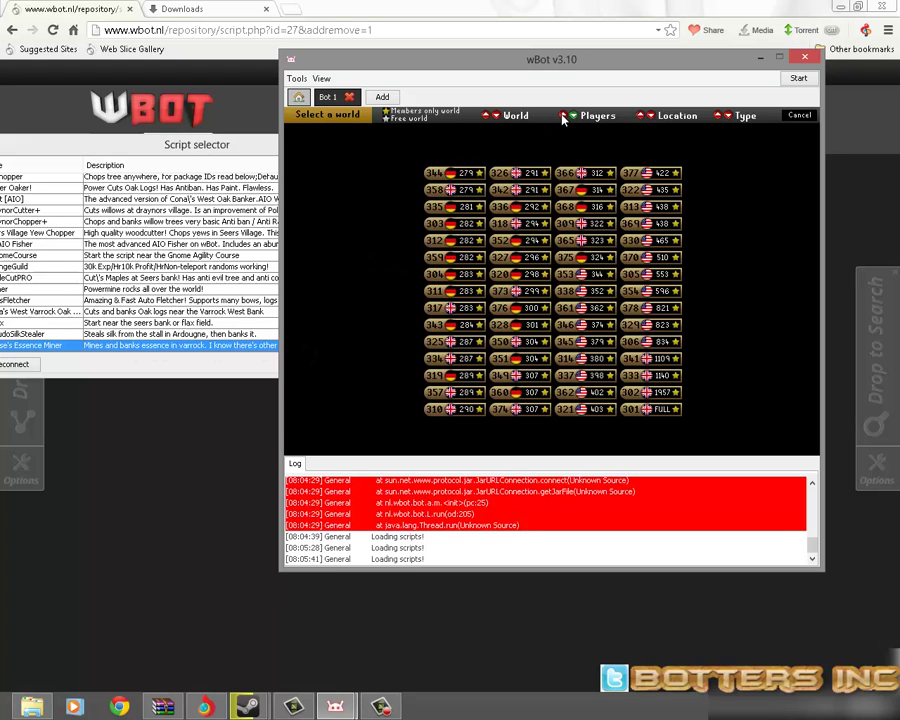
# - Log in on World 344 as an existing user with the account password
pyautogui.click(469, 180)
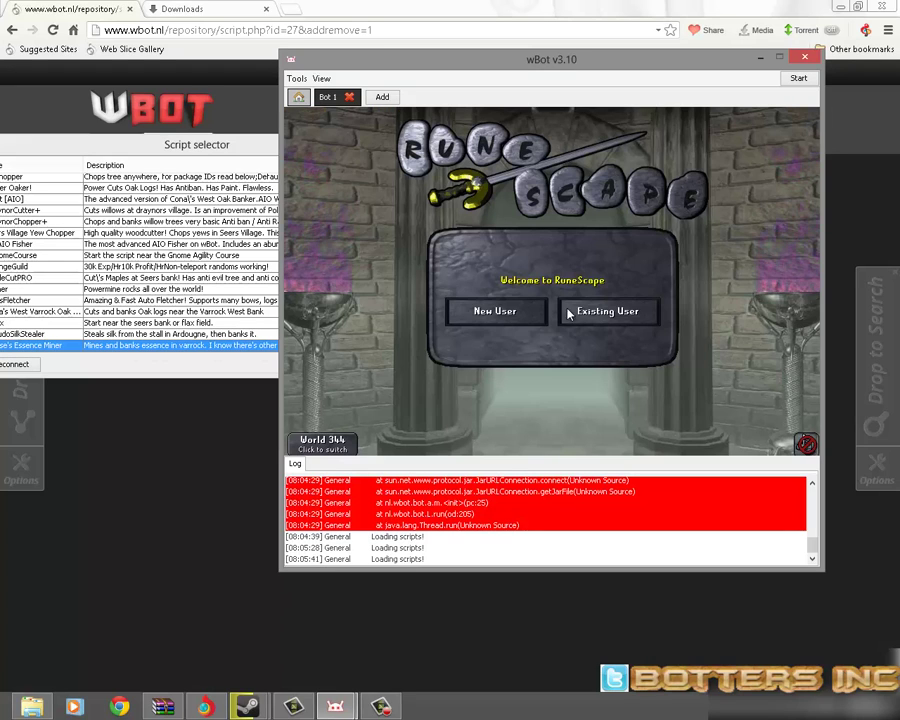
pyautogui.click(585, 310)
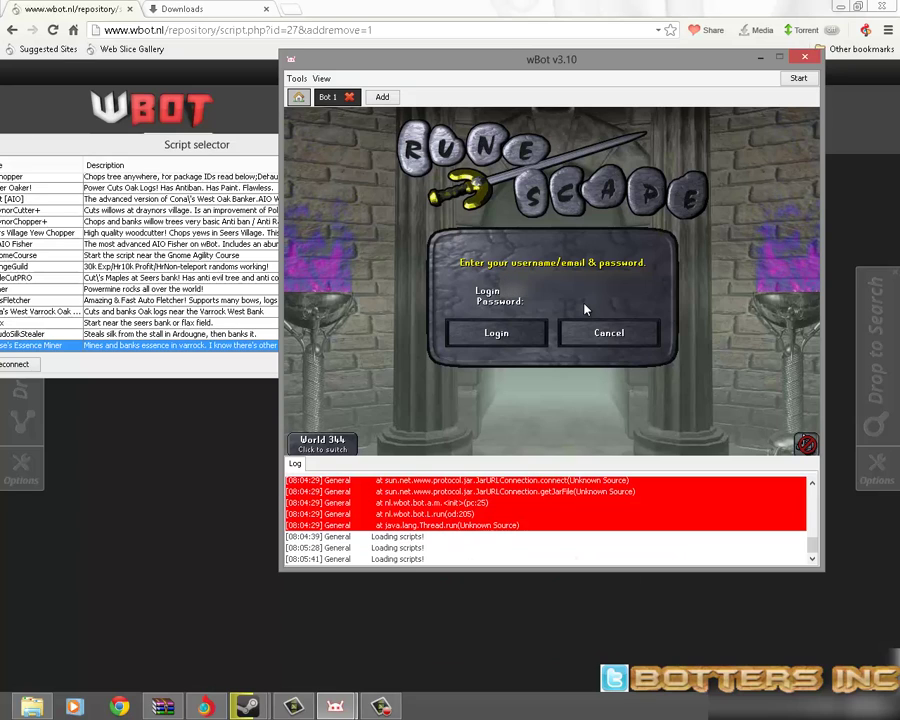
pyautogui.write('*******')
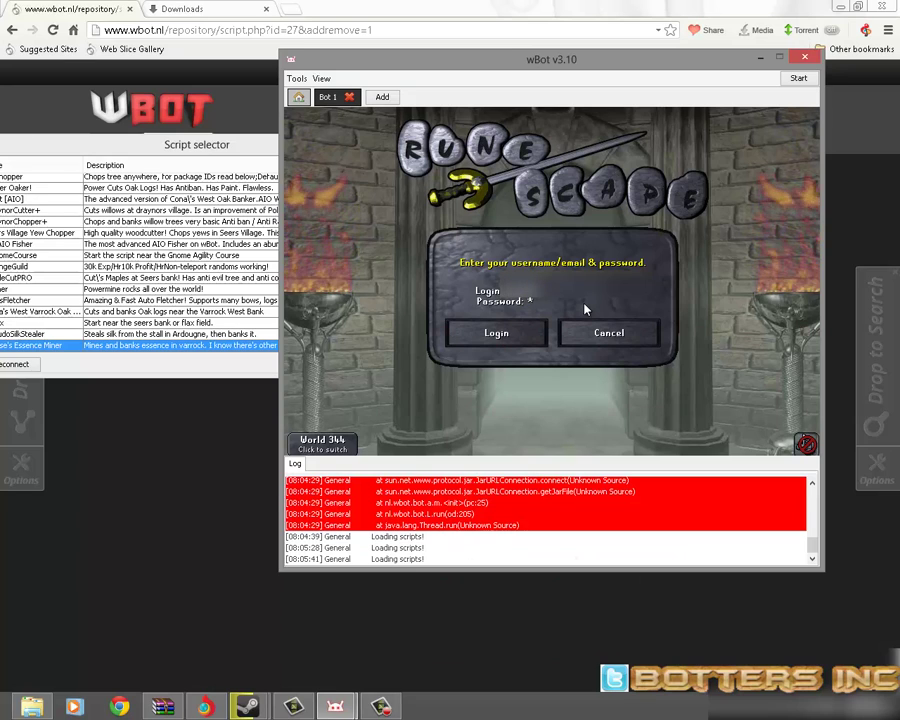
pyautogui.write('**')
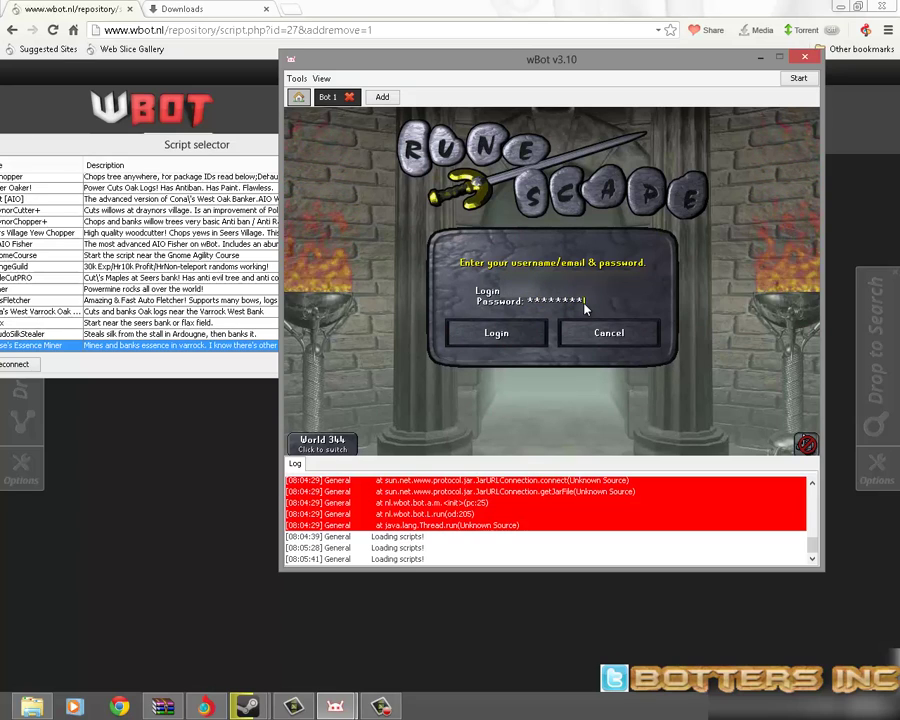
pyautogui.click(522, 334)
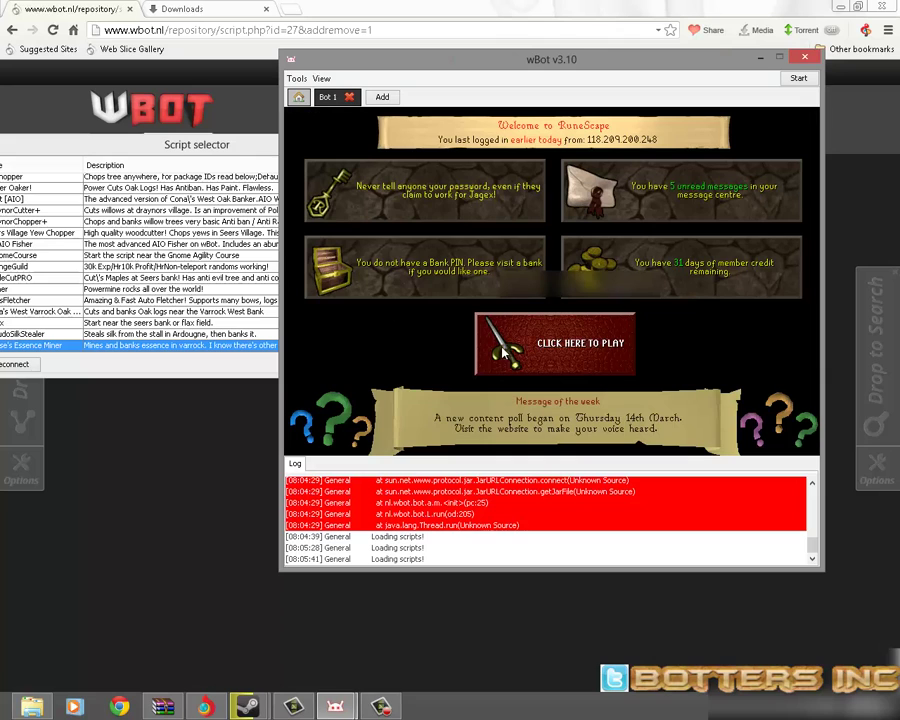
# - Enter the game, tilt the camera top-down, and review Worn Equipment, Stats and Inventory tabs
pyautogui.click(500, 352)
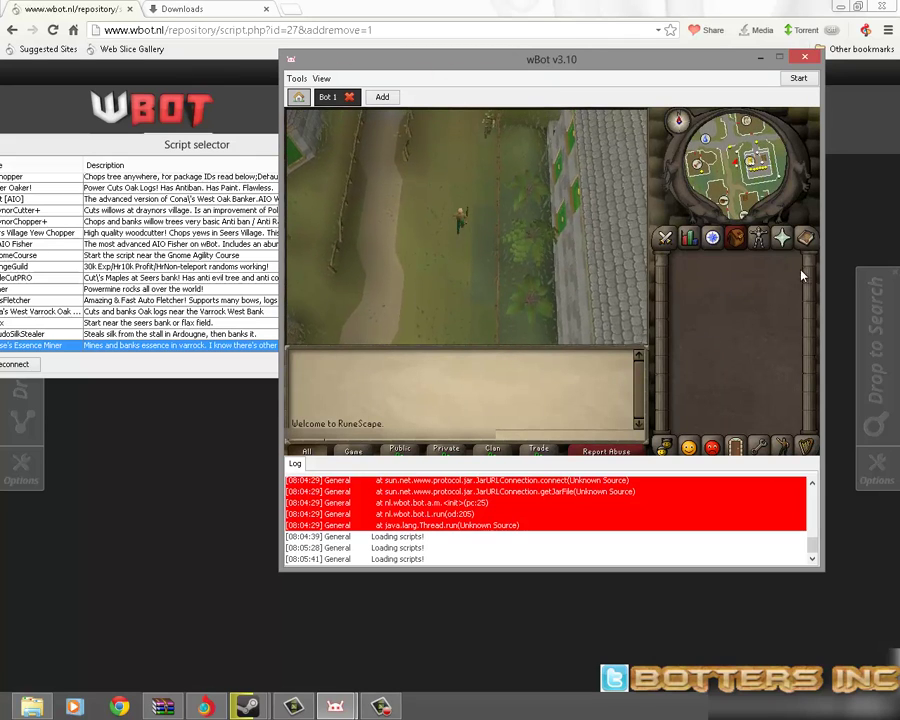
pyautogui.click(758, 238)
pyautogui.press('Up')
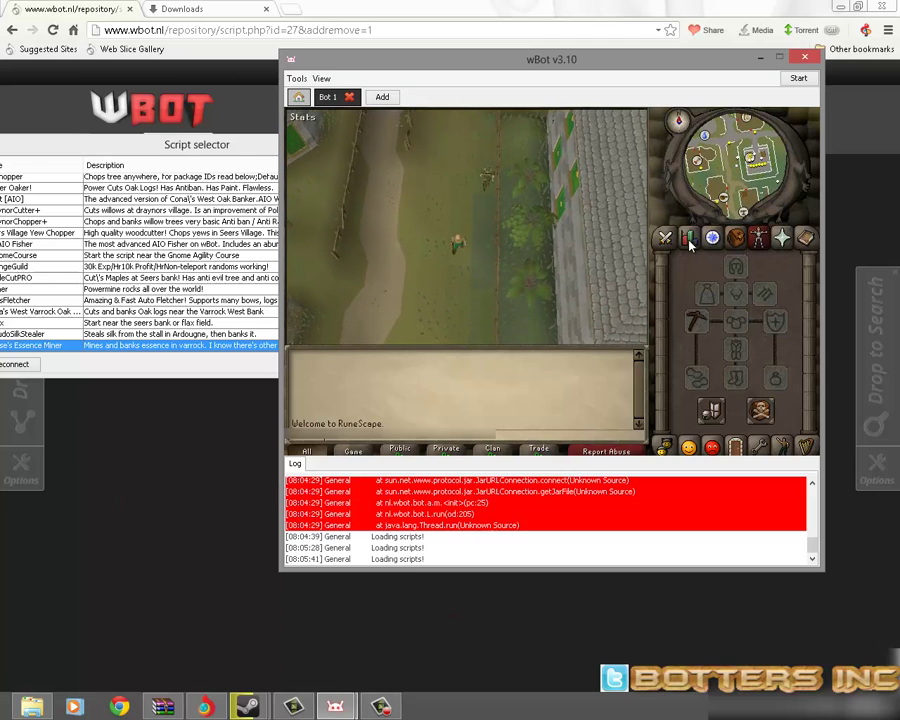
pyautogui.click(693, 243)
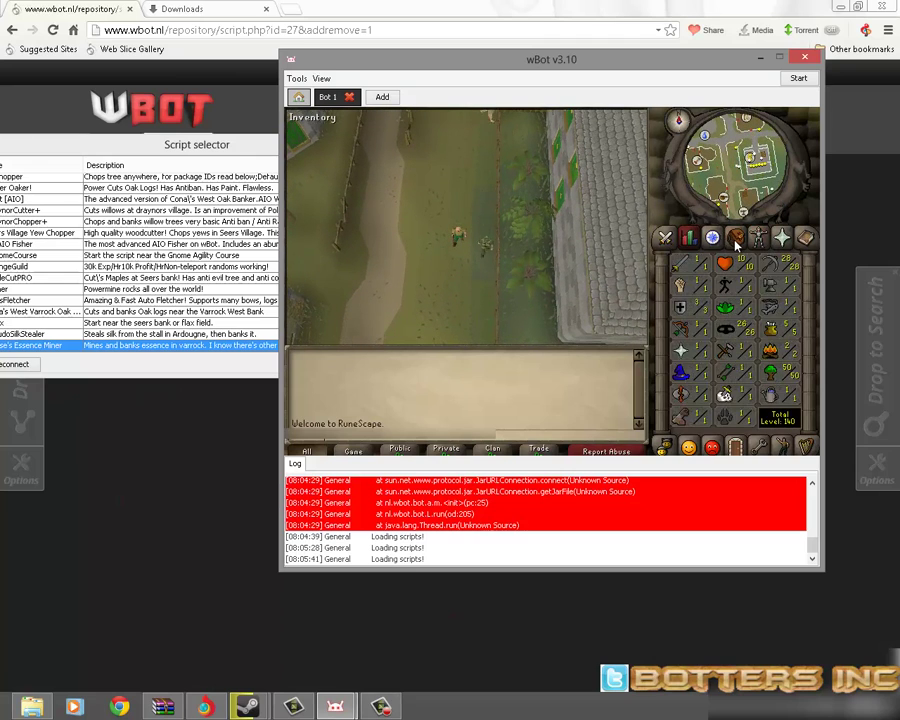
pyautogui.click(736, 240)
pyautogui.click(235, 166)
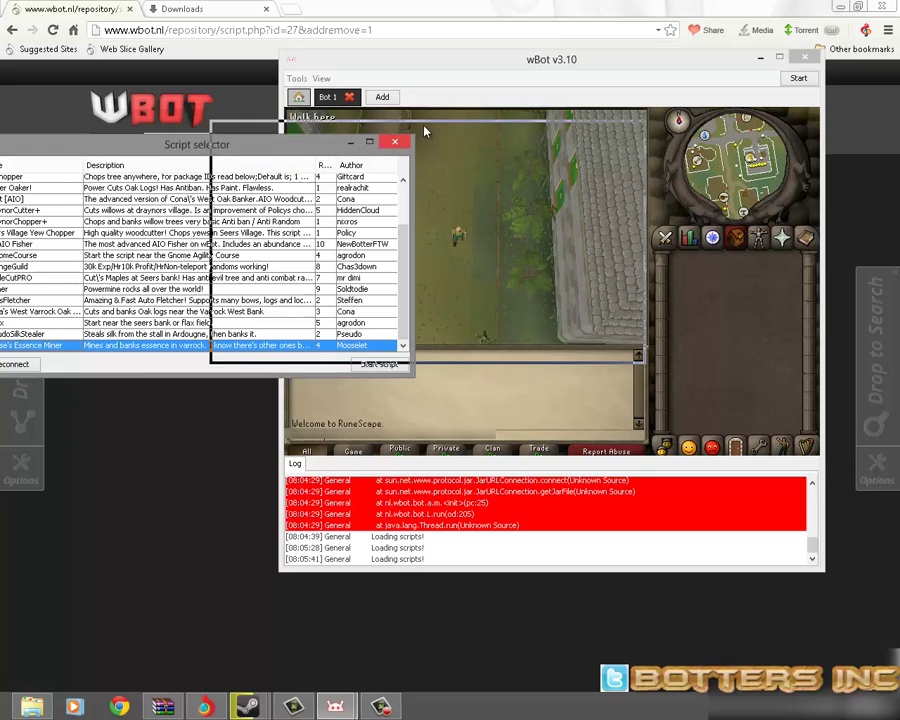
# - Pick Moose's Essence Miner in the script selector and start it on Bot 1
pyautogui.moveTo(200, 150); pyautogui.dragTo(432, 183)
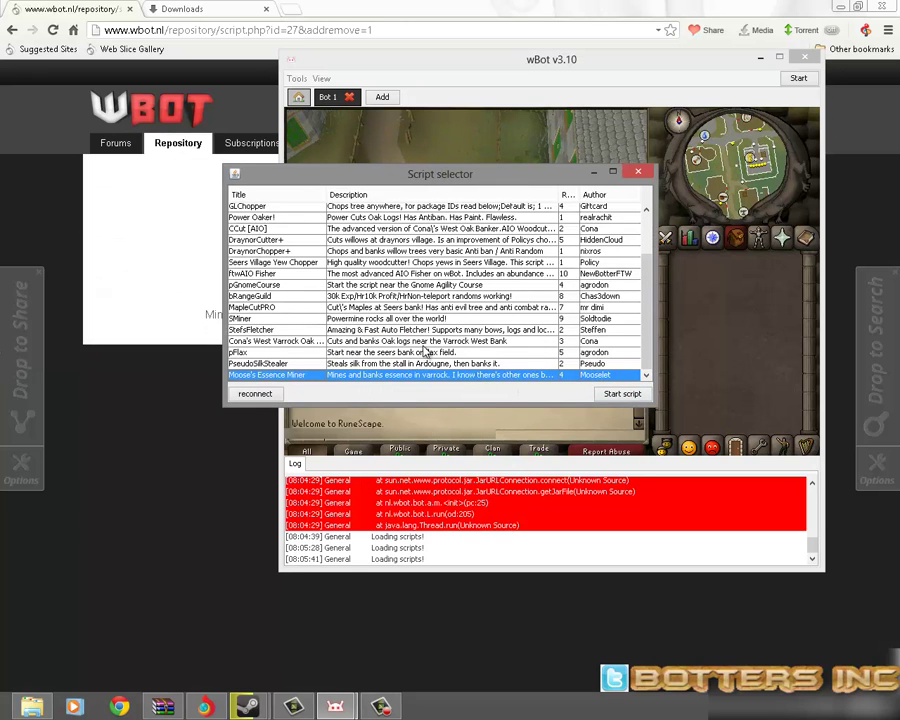
pyautogui.press('Up')
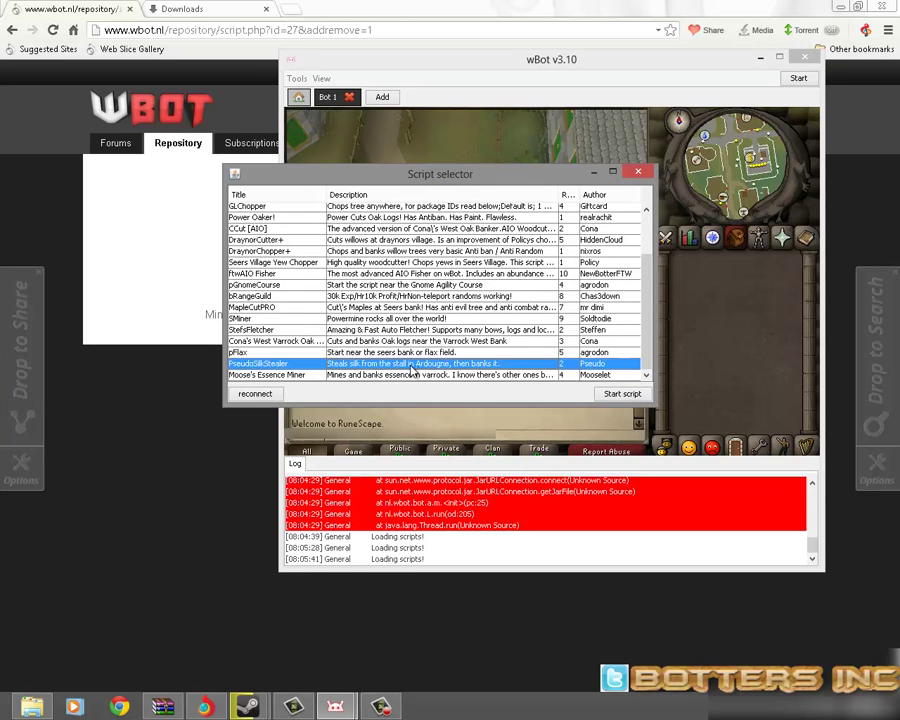
pyautogui.press('Up')
pyautogui.press('Up')
pyautogui.press('Up')
pyautogui.scroll(2, 417, 378)
pyautogui.scroll(-2, 420, 390)
pyautogui.click(412, 375)
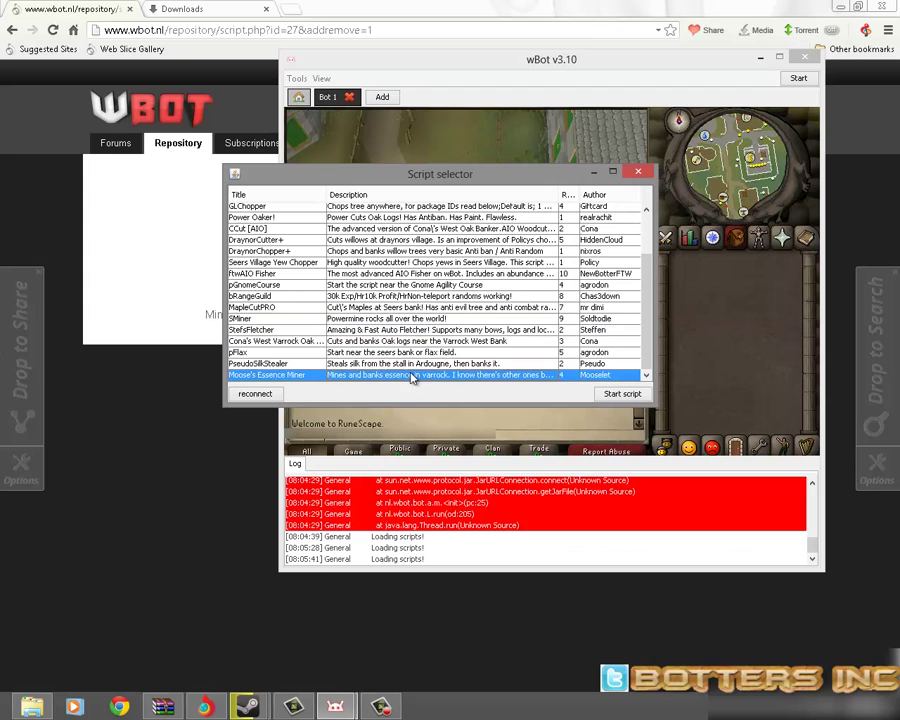
pyautogui.click(605, 397)
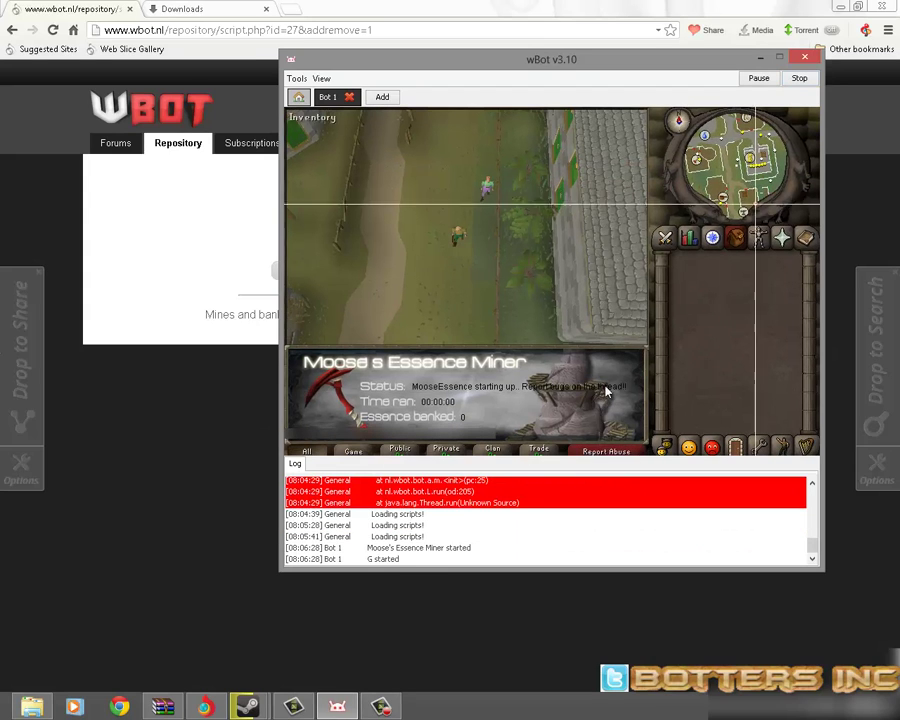